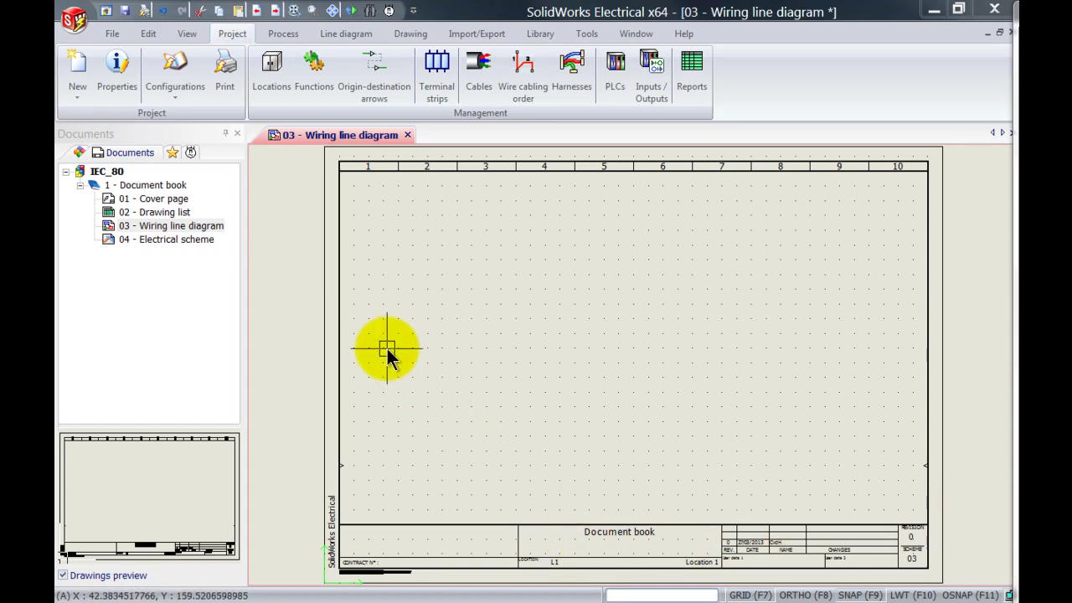
Switch the ribbon to the Line diagram tools for the empty wiring line diagram sheet
{"action": "left_click", "coordinate": [285, 34]}
{"action": "left_click", "coordinate": [323, 35]}
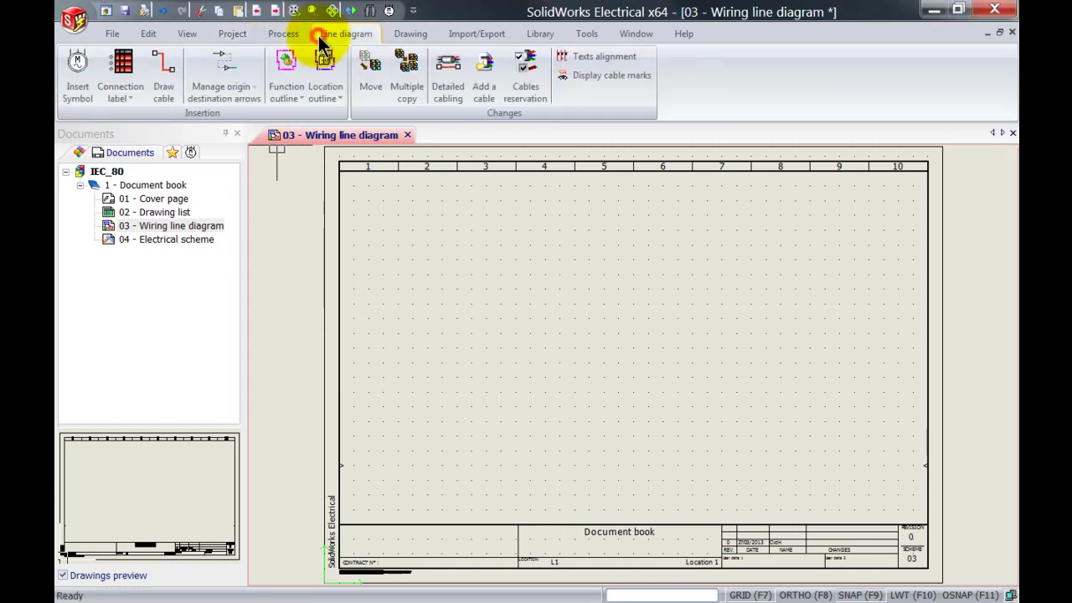
Place a connector symbol on the sheet and view its manufacturer part and circuits
{"action": "left_click", "coordinate": [74, 88]}
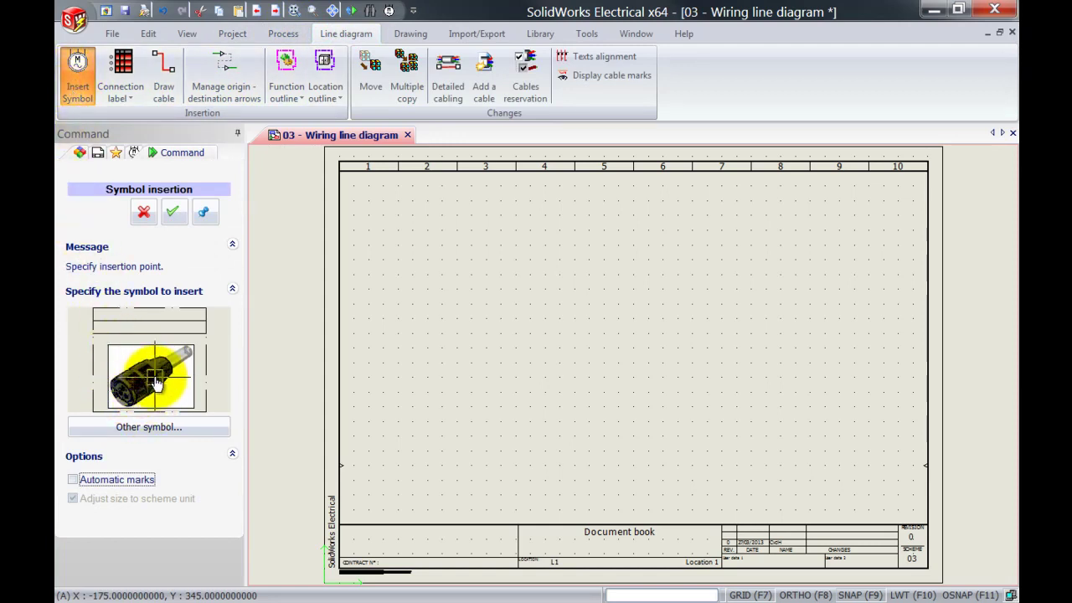
{"action": "left_click", "coordinate": [399, 274]}
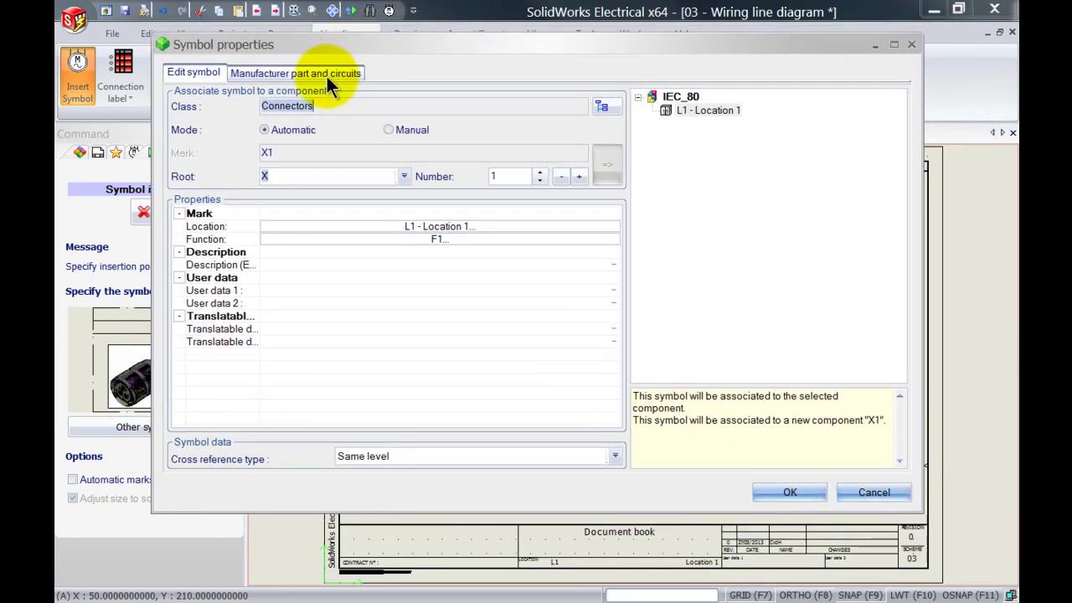
{"action": "left_click", "coordinate": [322, 73]}
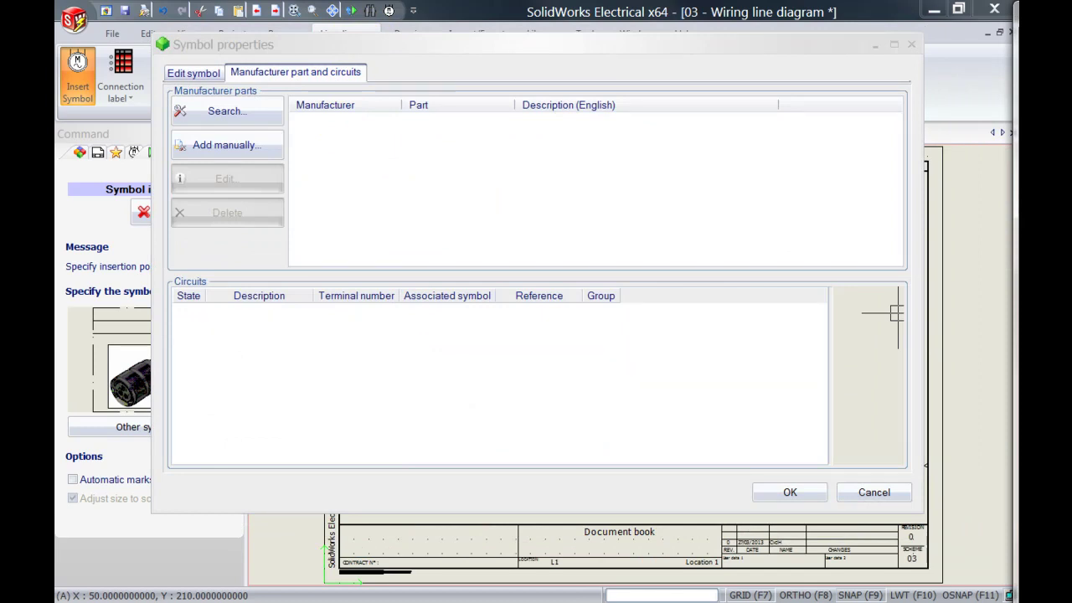
{"action": "left_click", "coordinate": [229, 111]}
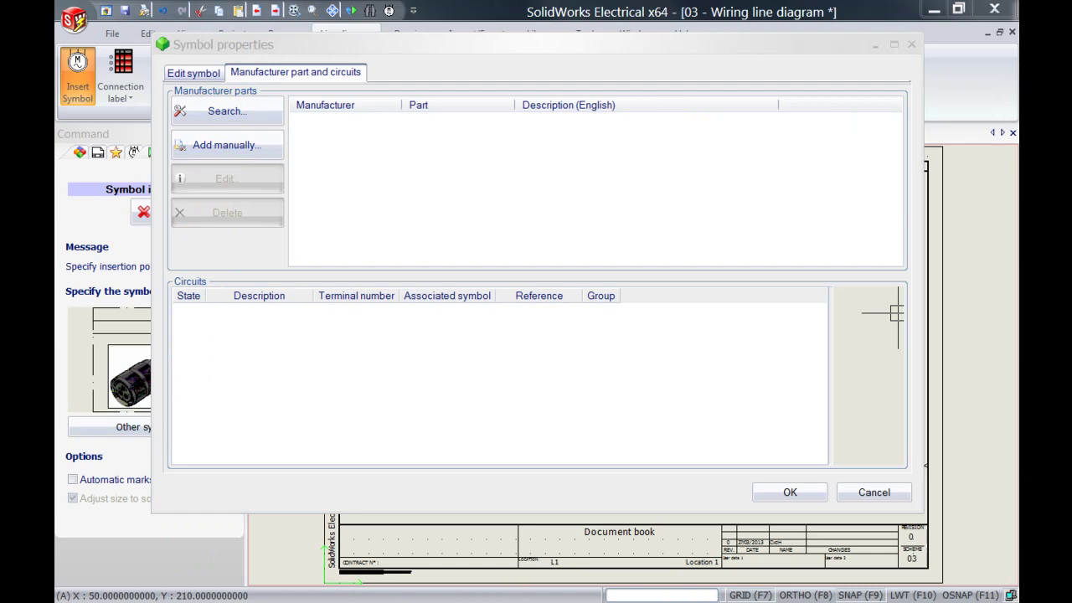
{"action": "left_click_drag", "start_coordinate": [598, 148], "coordinate": [201, 59]}
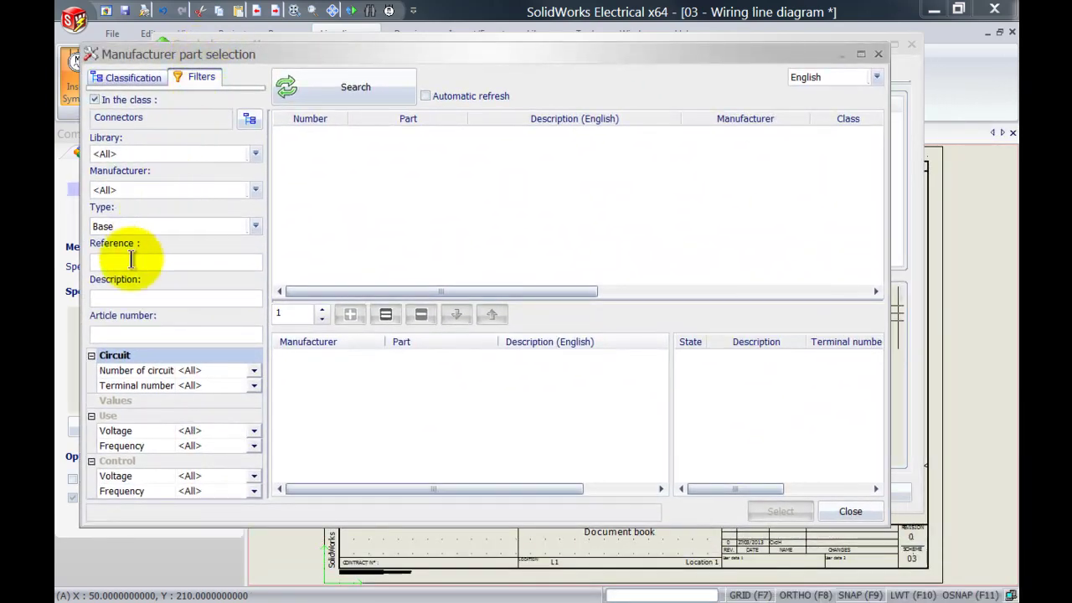
{"action": "left_click", "coordinate": [132, 260]}
{"action": "type", "text": "09152092701"}
{"action": "left_click", "coordinate": [327, 88]}
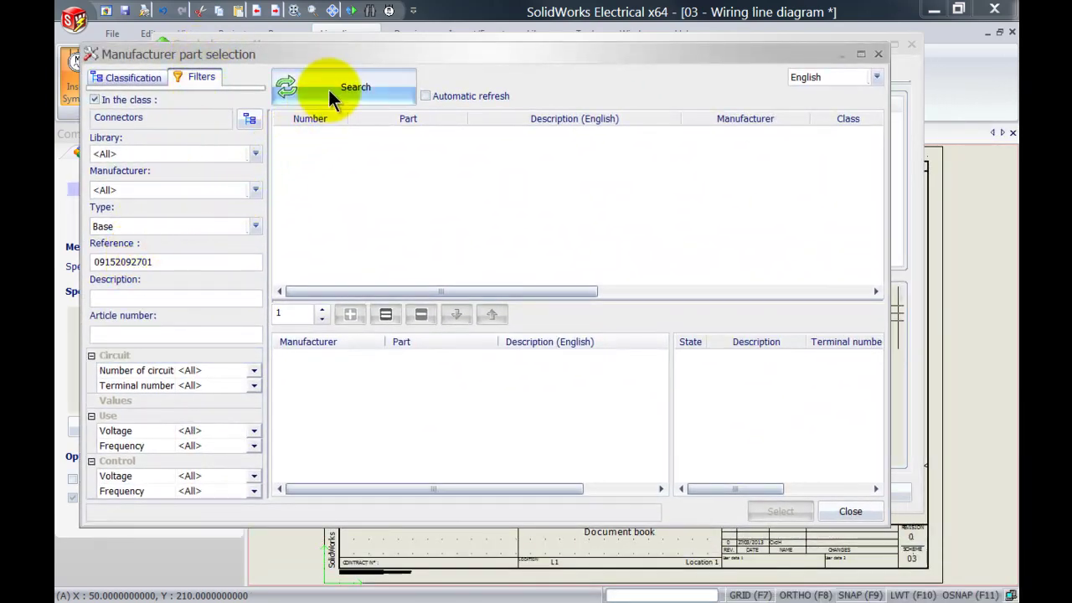
{"action": "left_click", "coordinate": [367, 134]}
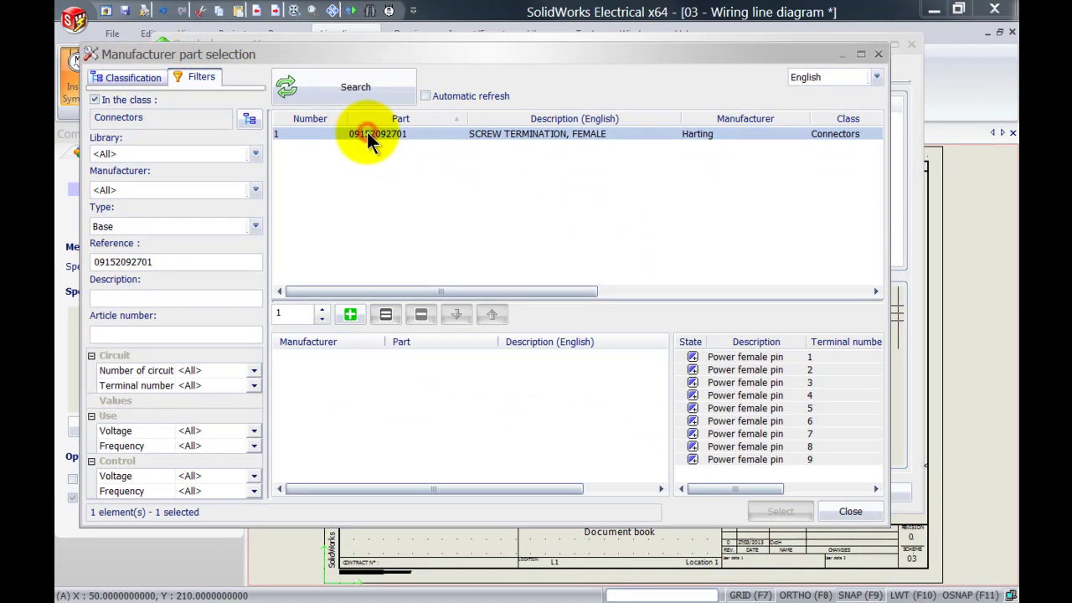
{"action": "left_click", "coordinate": [350, 314]}
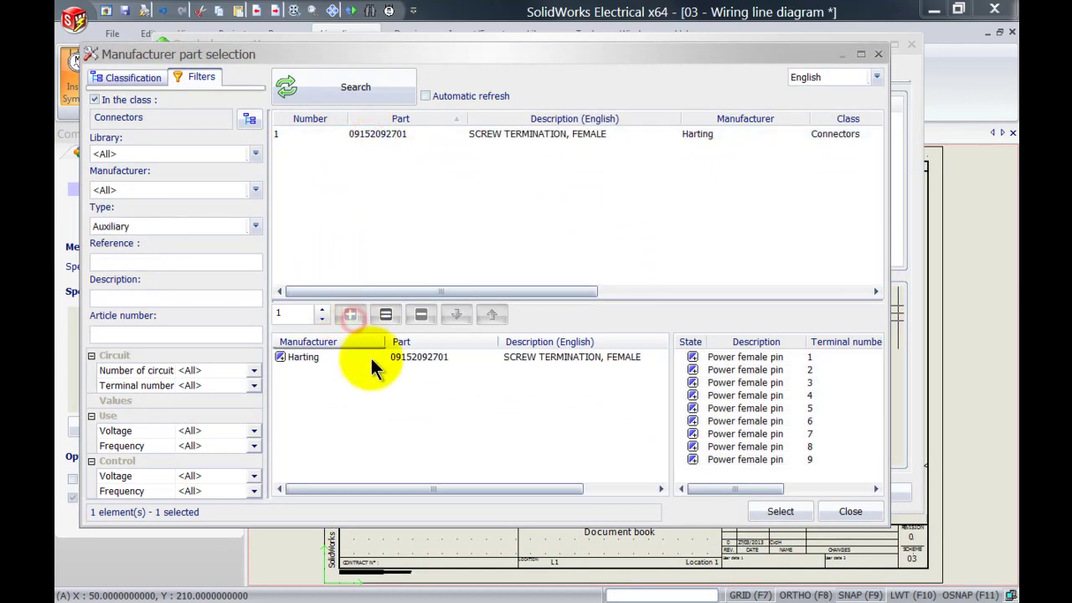
{"action": "left_click", "coordinate": [779, 509]}
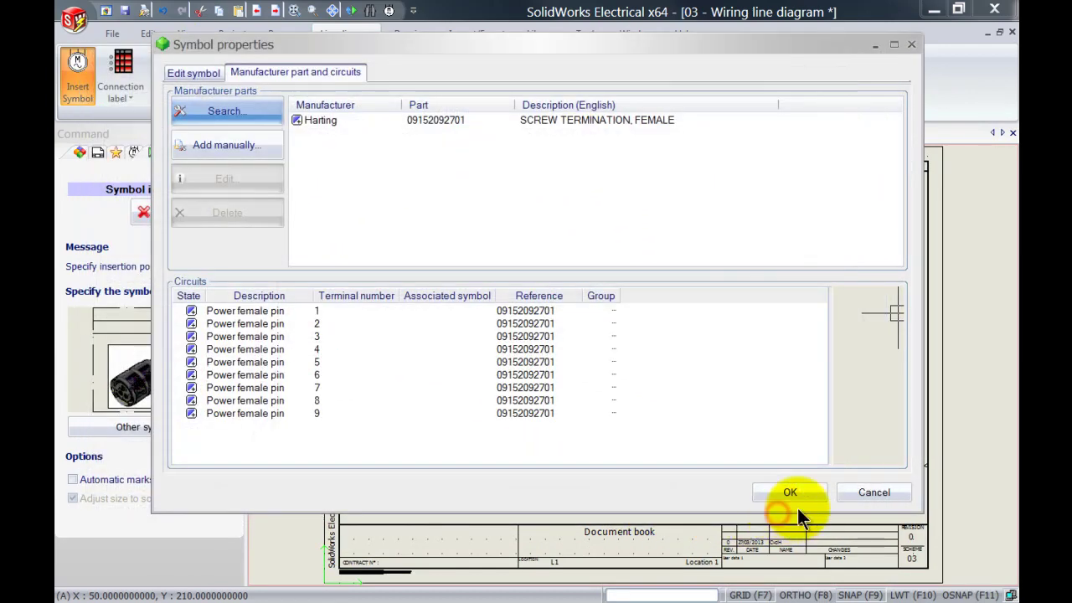
{"action": "left_click", "coordinate": [800, 498]}
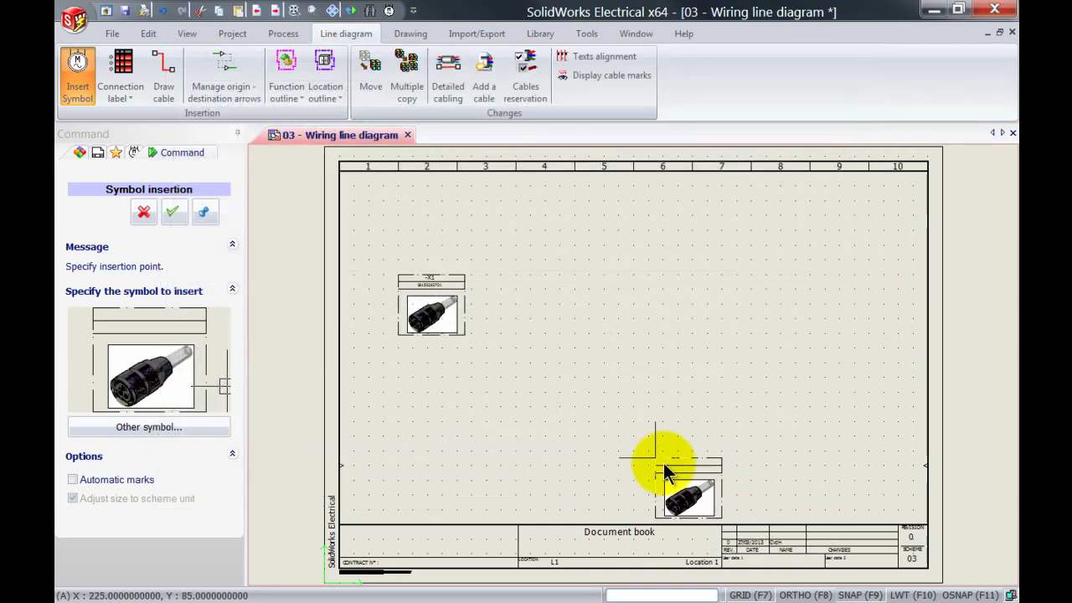
Duplicate connector X1 as X2 to its right, with both connectors centred in view
{"action": "right_click", "coordinate": [581, 410]}
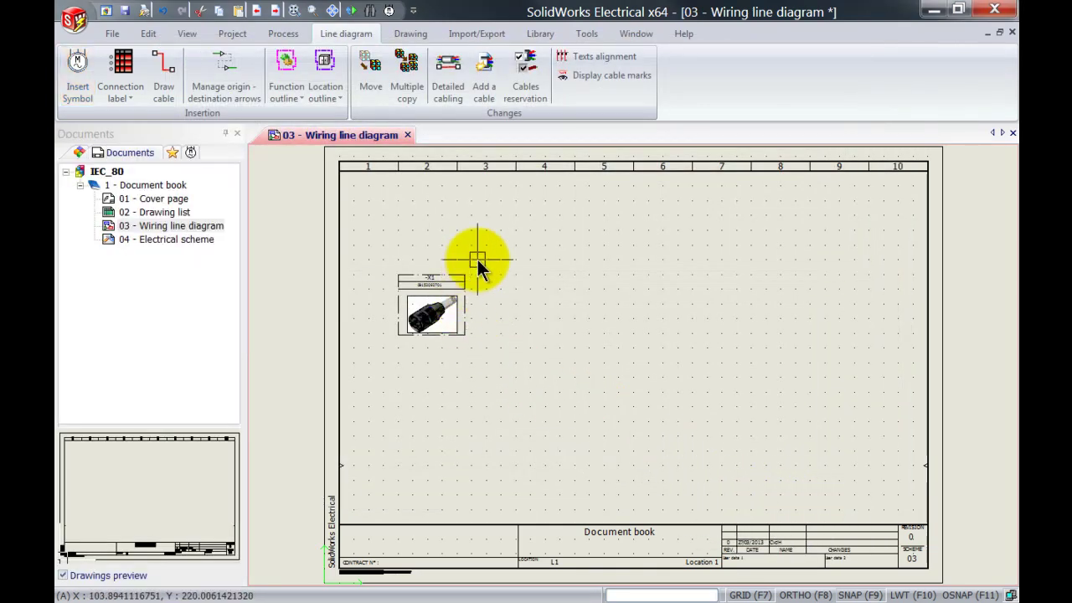
{"action": "left_click", "coordinate": [387, 344]}
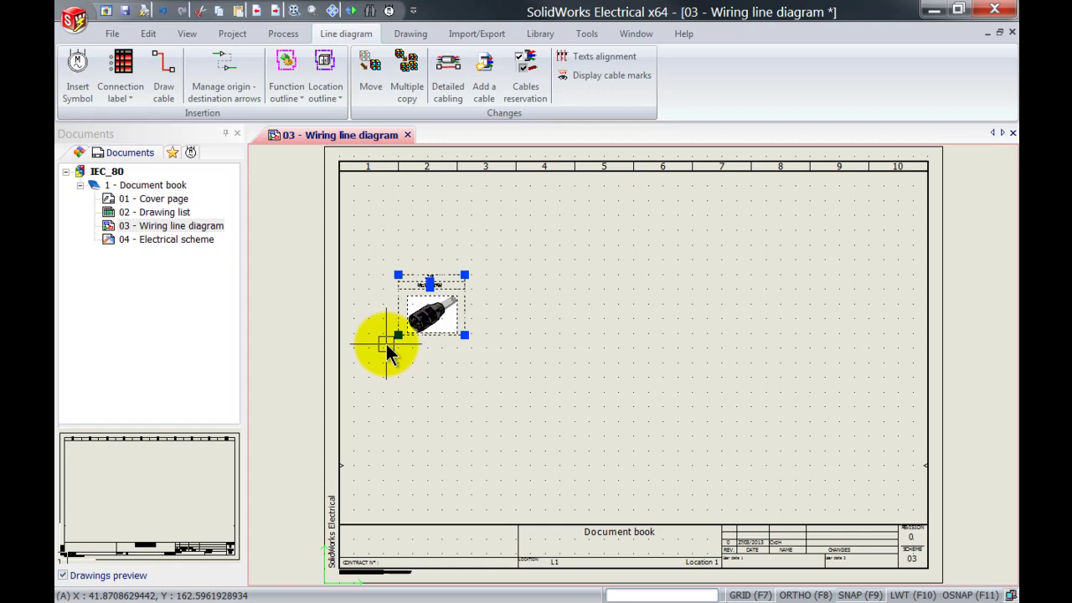
{"action": "key", "text": "ctrl+c"}
{"action": "key", "text": "ctrl+v"}
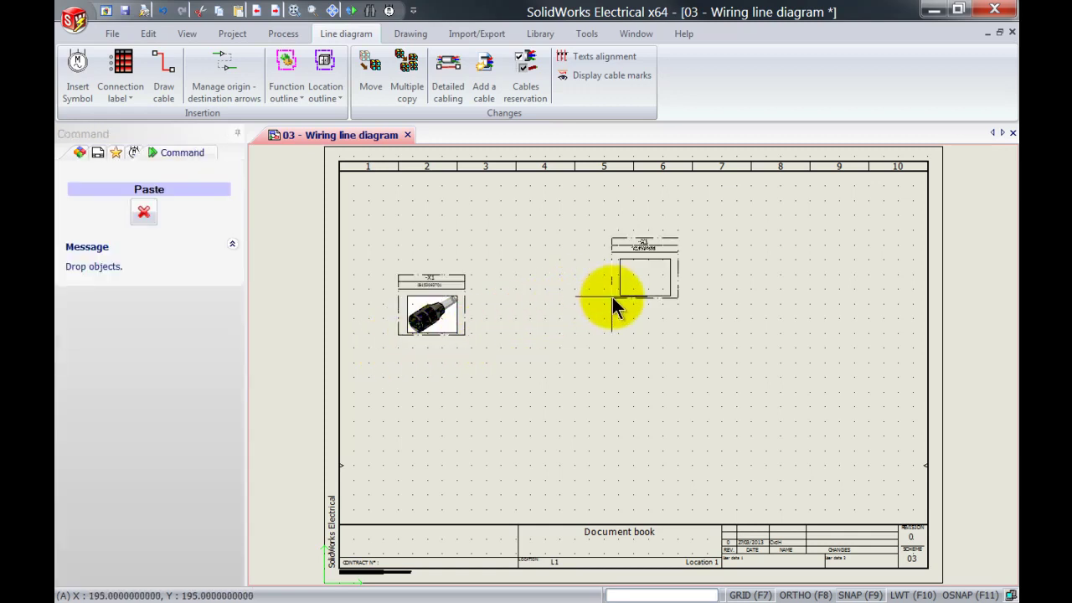
{"action": "left_click", "coordinate": [662, 337]}
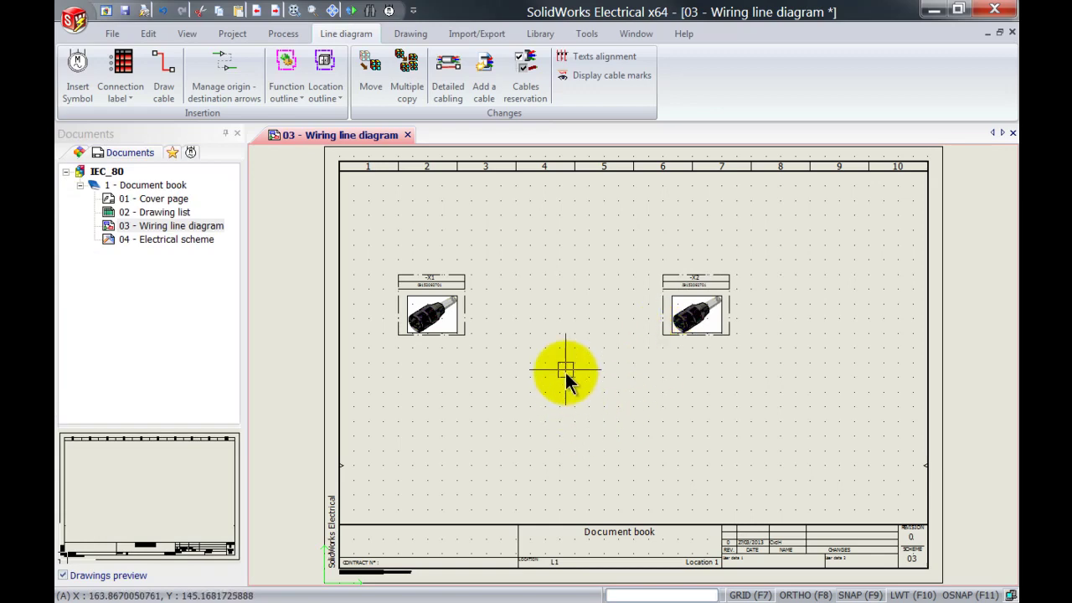
{"action": "scroll", "coordinate": [559, 358], "scroll_direction": "up", "scroll_amount": 3}
{"action": "middle_click_drag", "start_coordinate": [557, 356], "coordinate": [594, 386]}
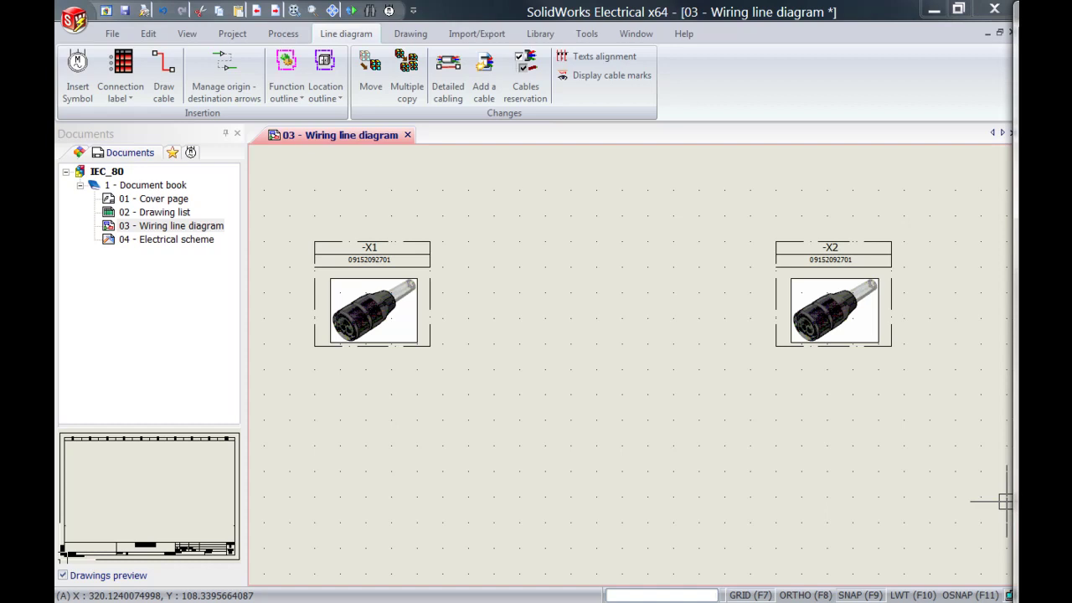
Draw a cable line from X1 to X2 and open its detailed cabling
{"action": "left_click", "coordinate": [162, 80]}
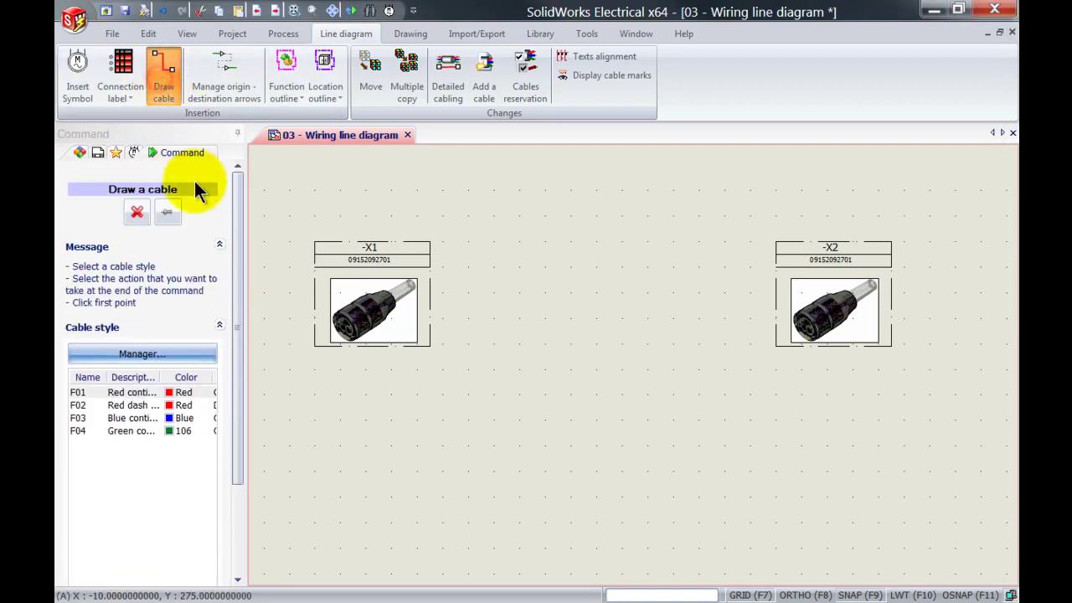
{"action": "left_click", "coordinate": [430, 293]}
{"action": "left_click", "coordinate": [773, 293]}
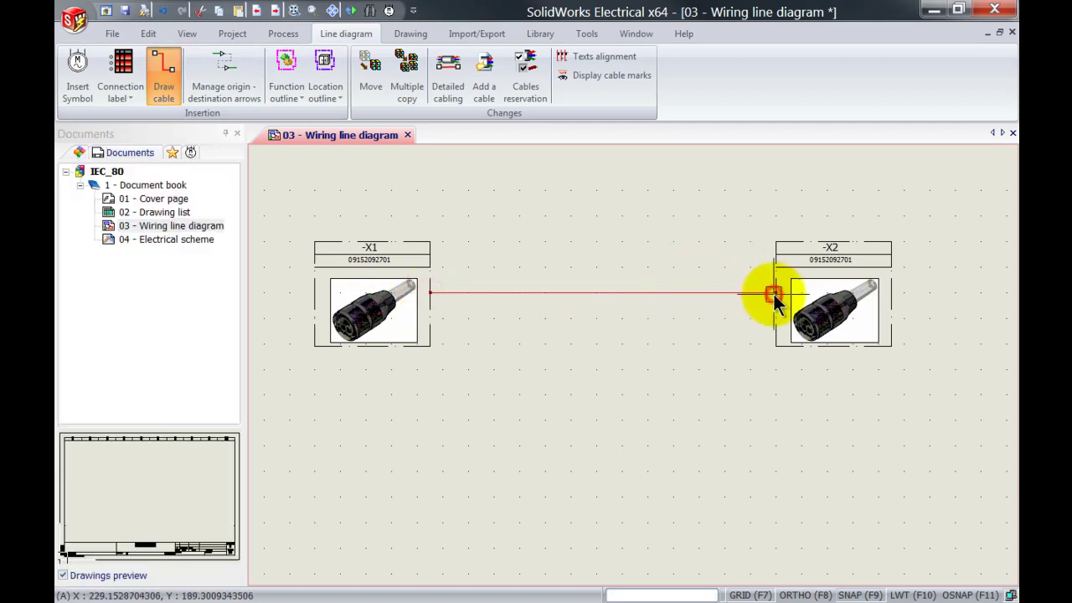
{"action": "right_click", "coordinate": [598, 293]}
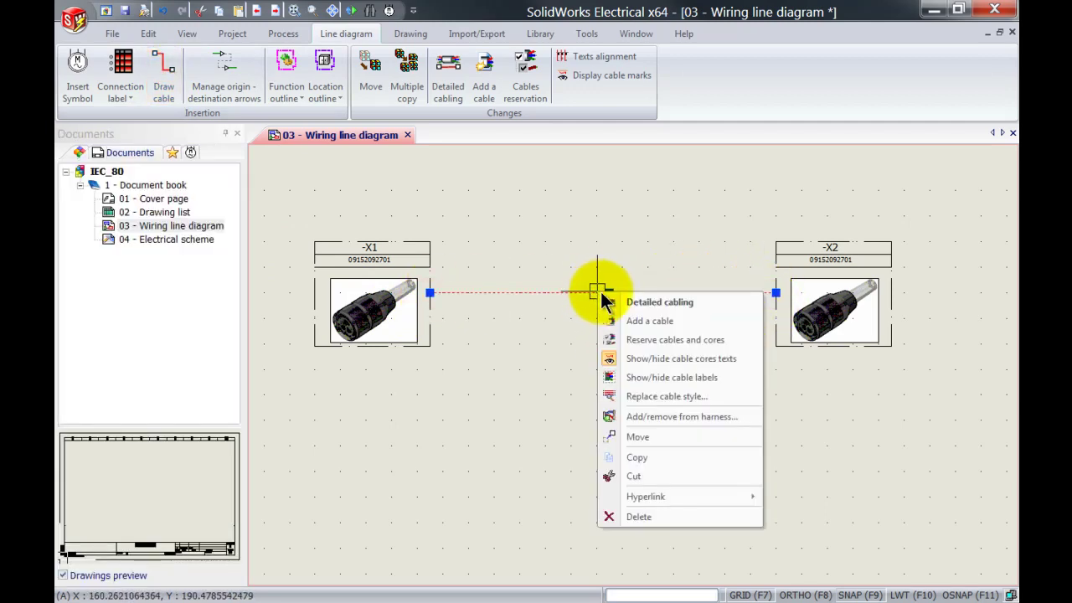
{"action": "left_click", "coordinate": [609, 302]}
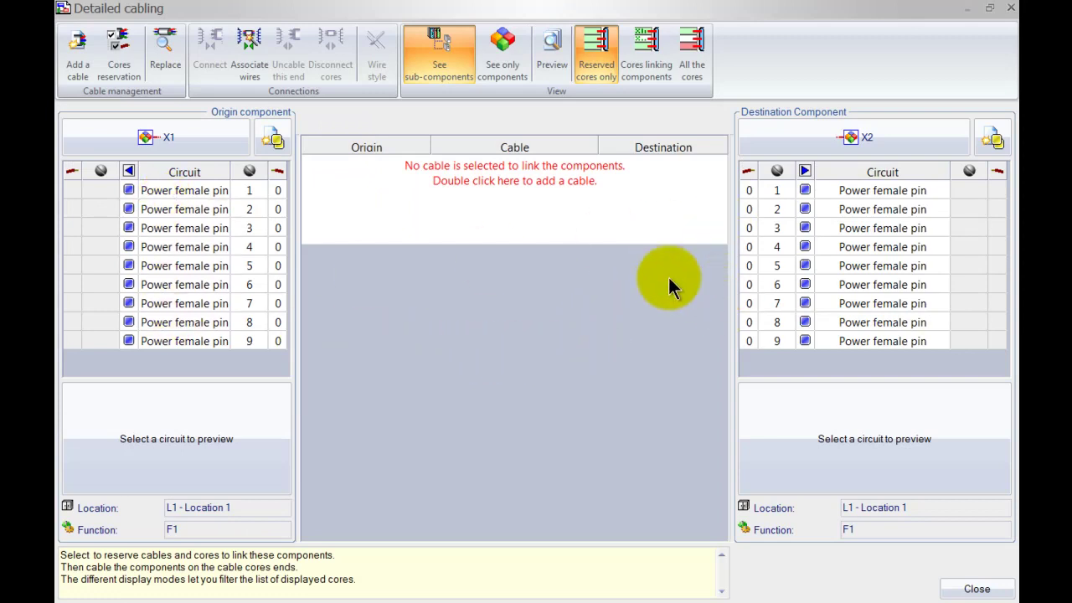
In cable reference selection, filter cables by AWG gauge and 9 conductors
{"action": "left_click", "coordinate": [77, 51]}
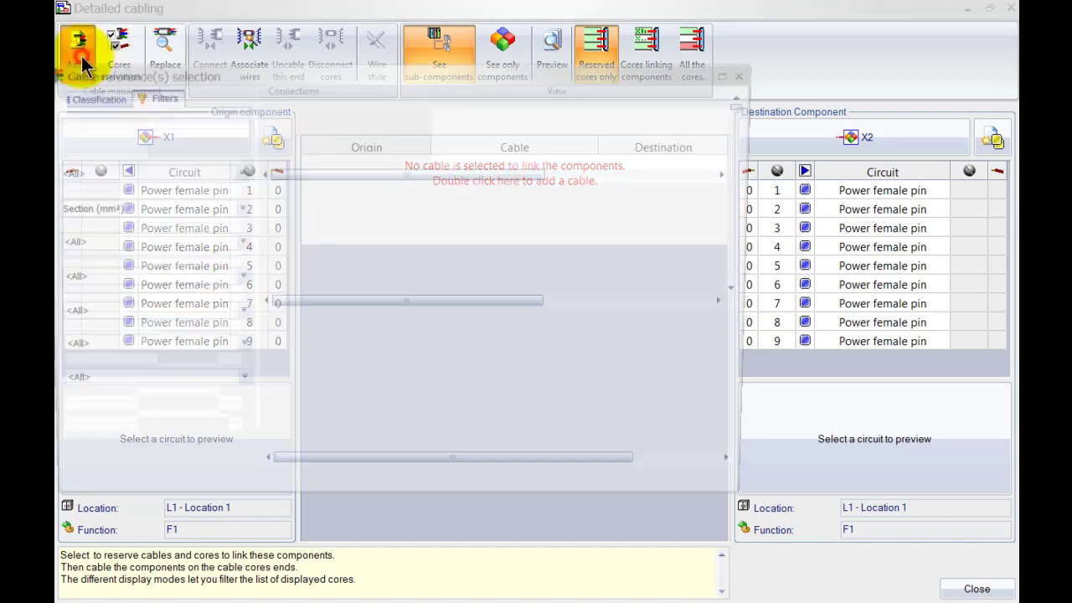
{"action": "left_click_drag", "start_coordinate": [258, 66], "coordinate": [402, 62]}
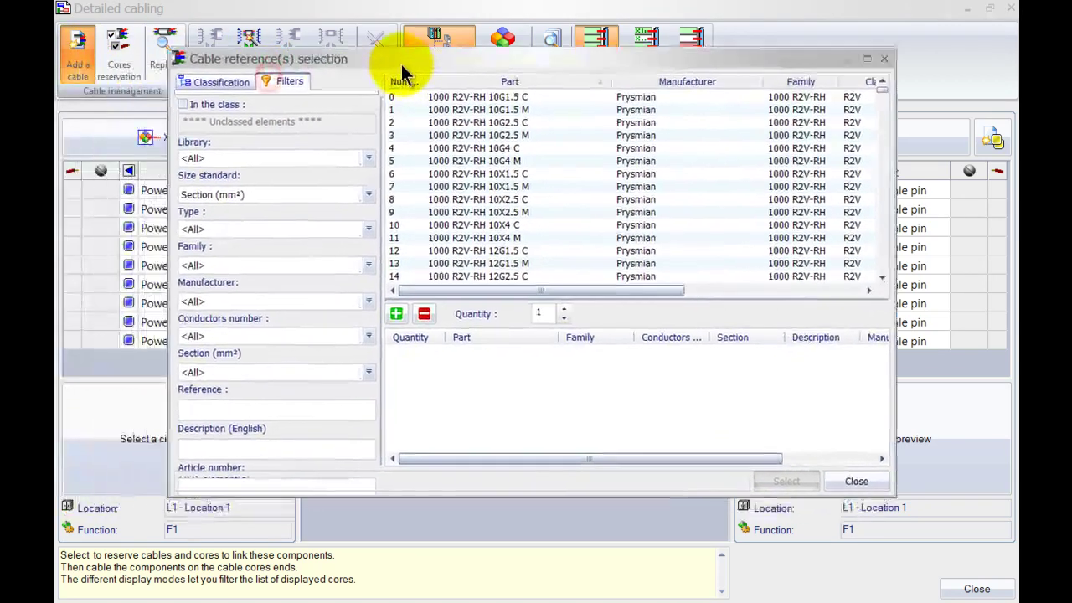
{"action": "left_click", "coordinate": [367, 199]}
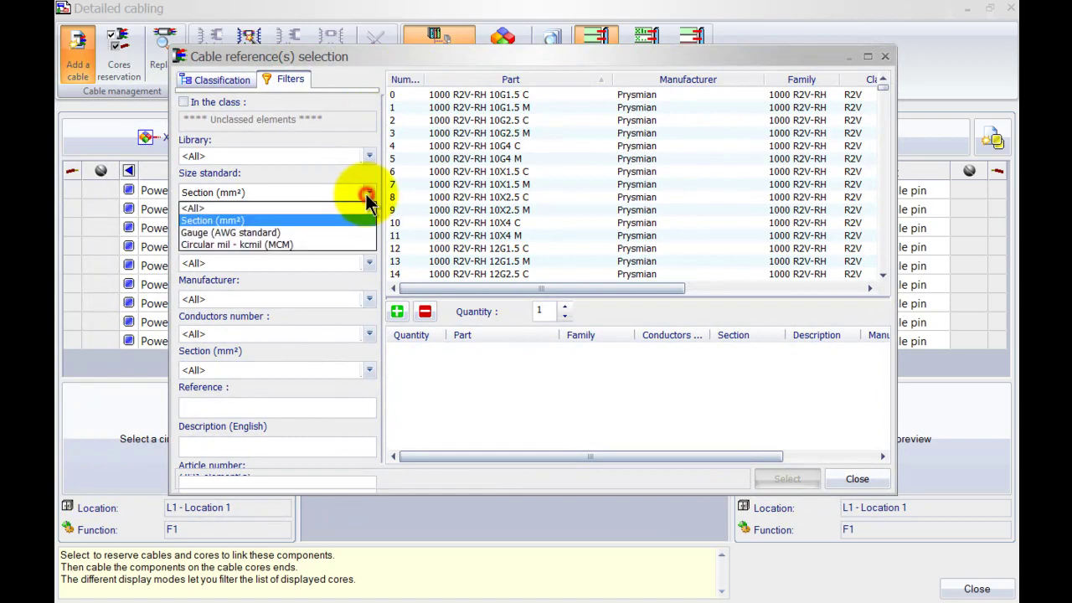
{"action": "left_click", "coordinate": [304, 227]}
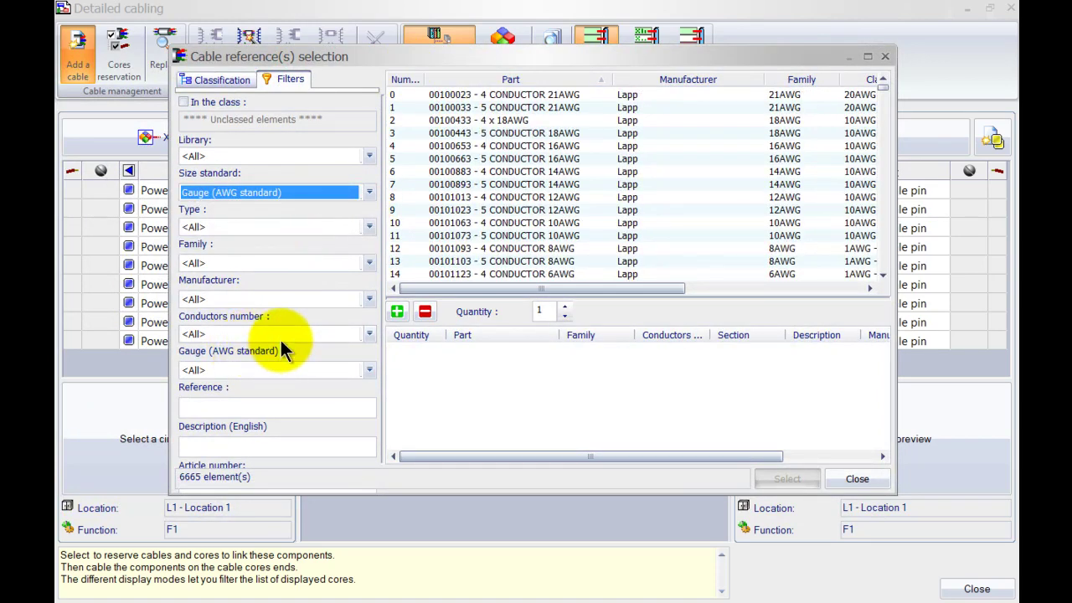
{"action": "left_click", "coordinate": [354, 331]}
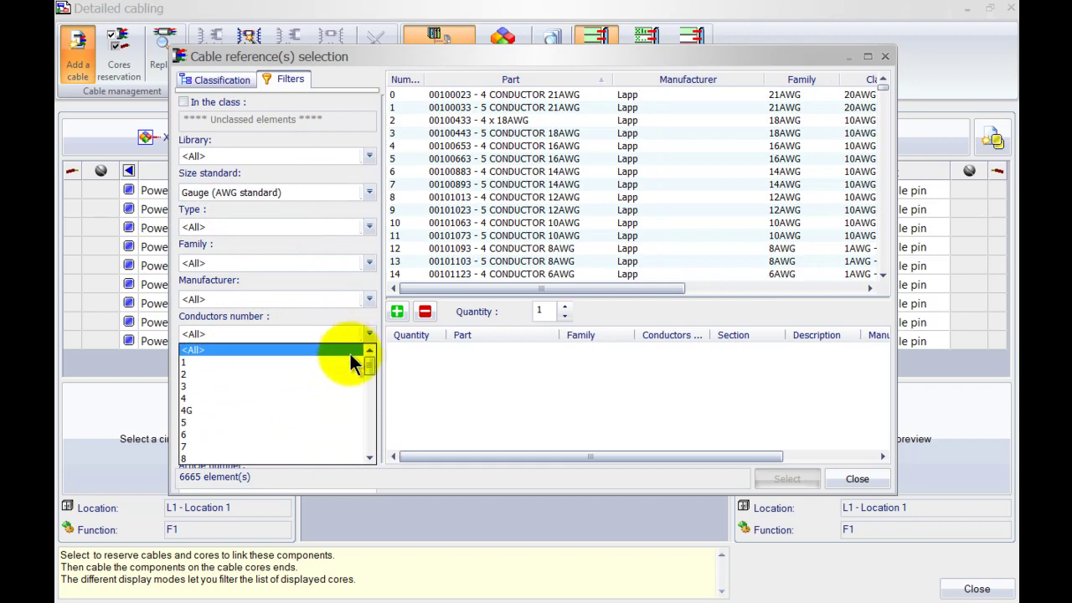
{"action": "scroll", "coordinate": [280, 444], "scroll_direction": "down", "scroll_amount": 1}
{"action": "left_click", "coordinate": [284, 435]}
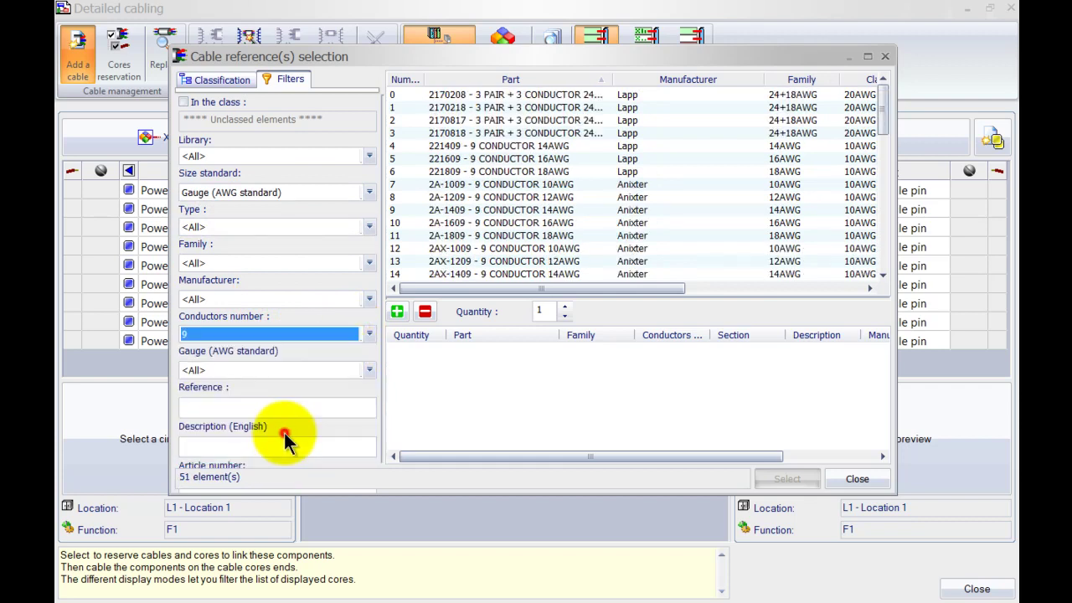
Pick the 36260 nine-conductor cable, add it, and confirm it as W1
{"action": "left_click", "coordinate": [273, 405]}
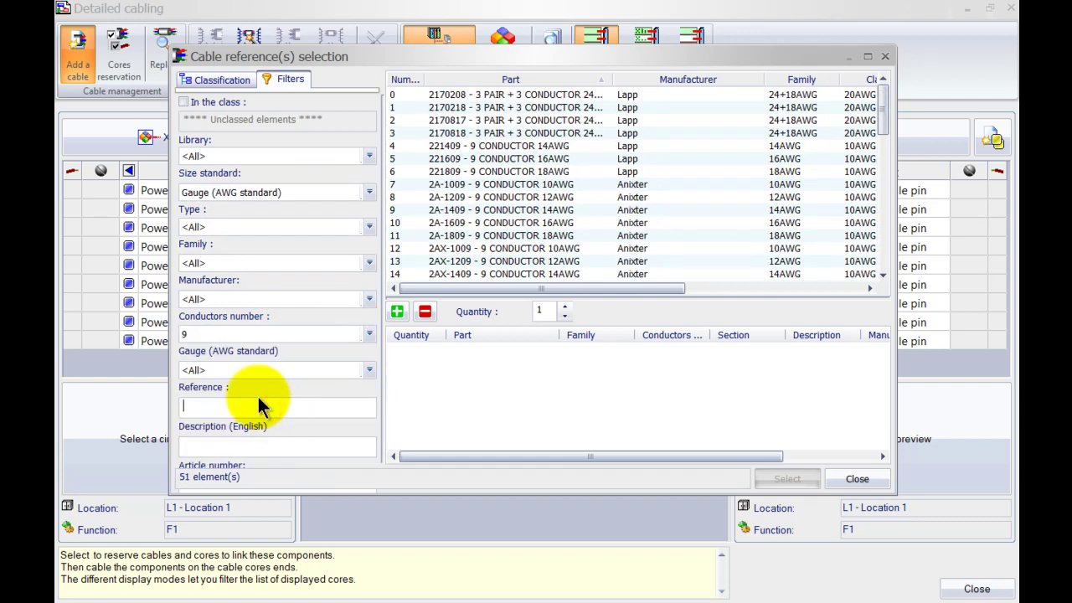
{"action": "type", "text": "36260"}
{"action": "left_click", "coordinate": [523, 97]}
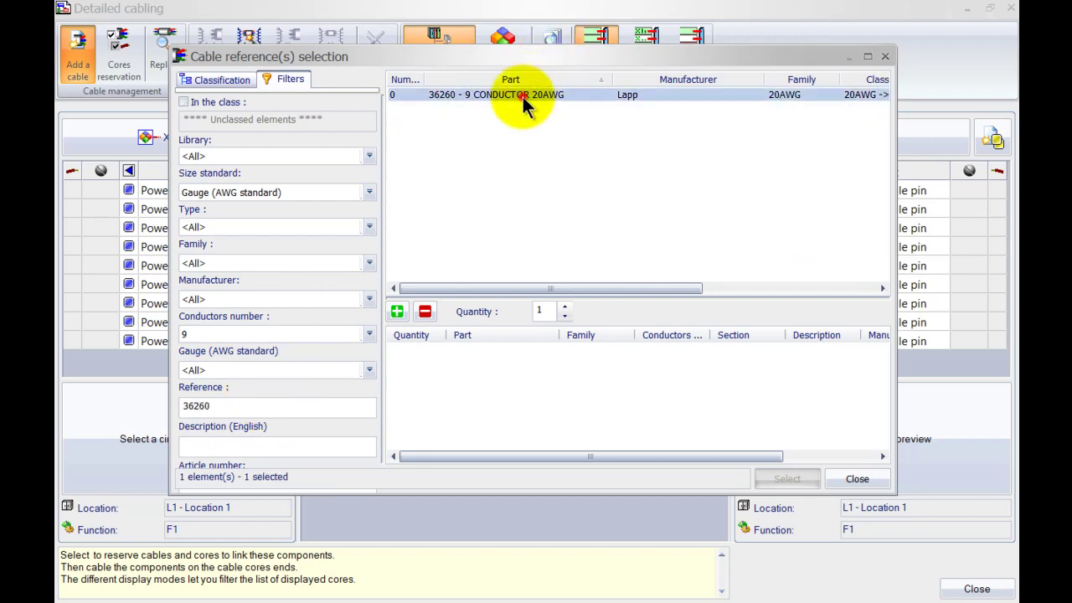
{"action": "left_click", "coordinate": [397, 310]}
{"action": "left_click", "coordinate": [775, 484]}
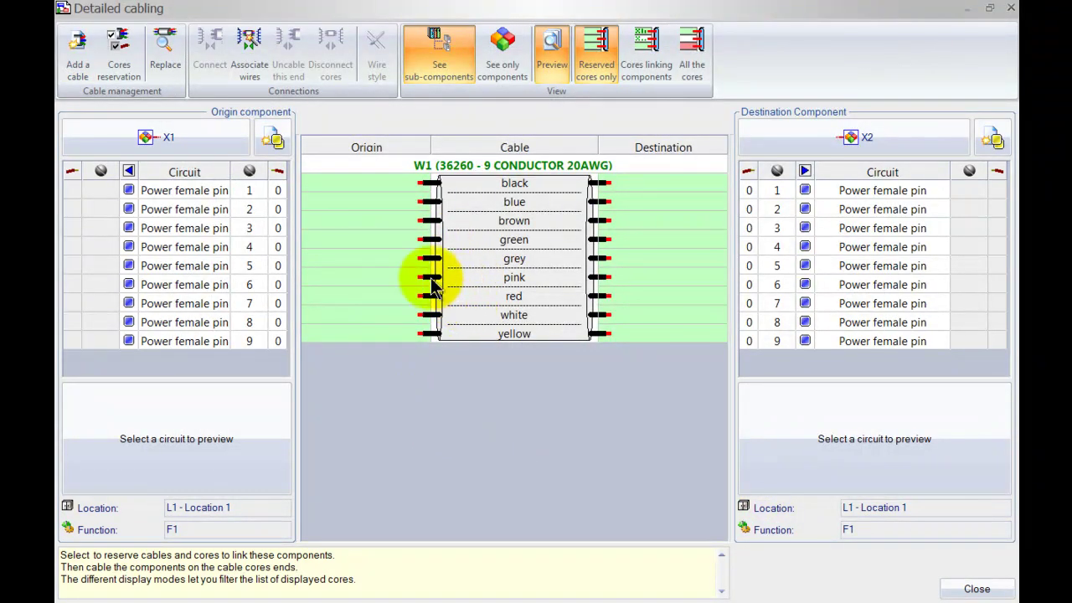
Connect X1 pin 1 to the yellow core and pin 9 to the black core
{"action": "left_click", "coordinate": [279, 191]}
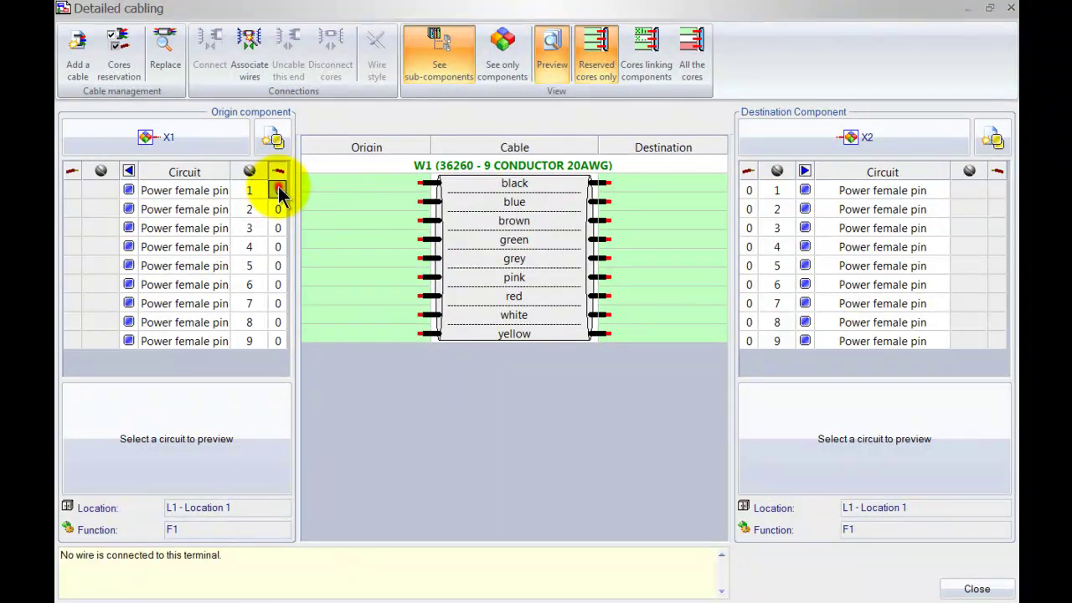
{"action": "left_click", "coordinate": [375, 334]}
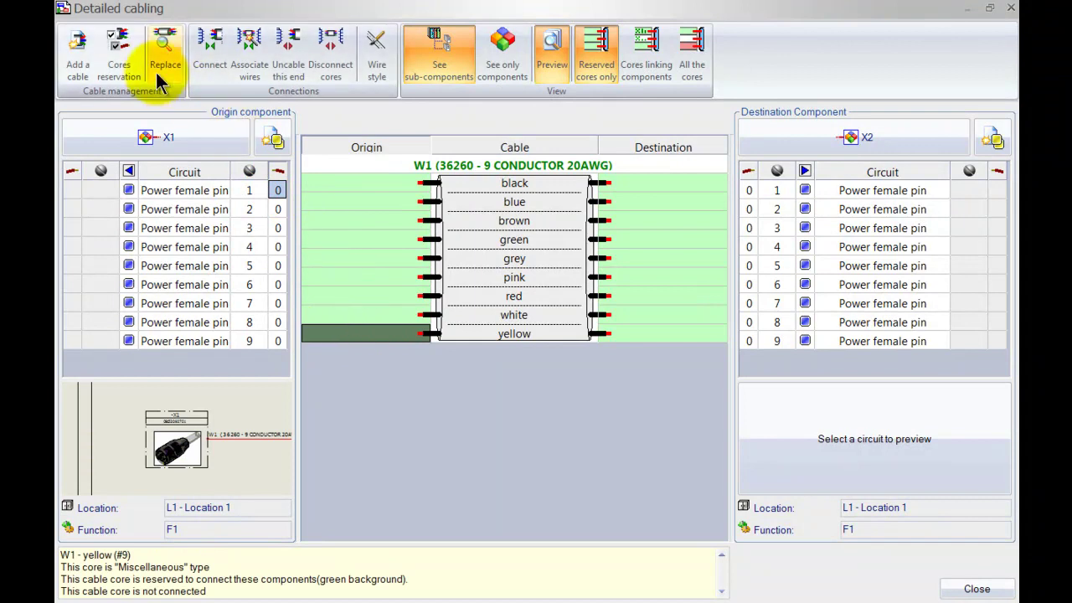
{"action": "left_click", "coordinate": [201, 60]}
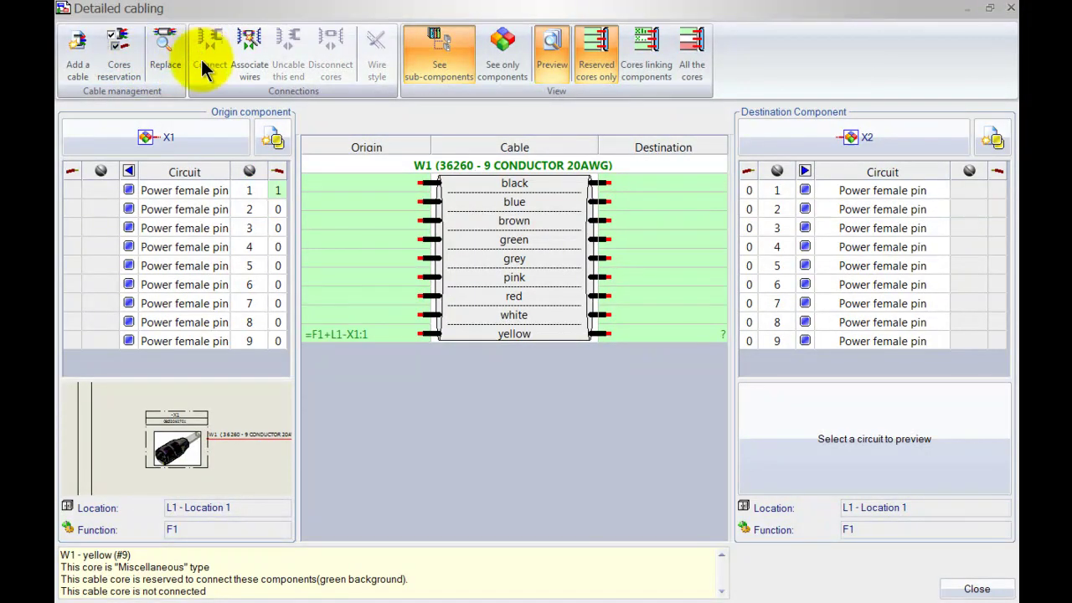
{"action": "left_click", "coordinate": [277, 341]}
{"action": "left_click", "coordinate": [369, 181]}
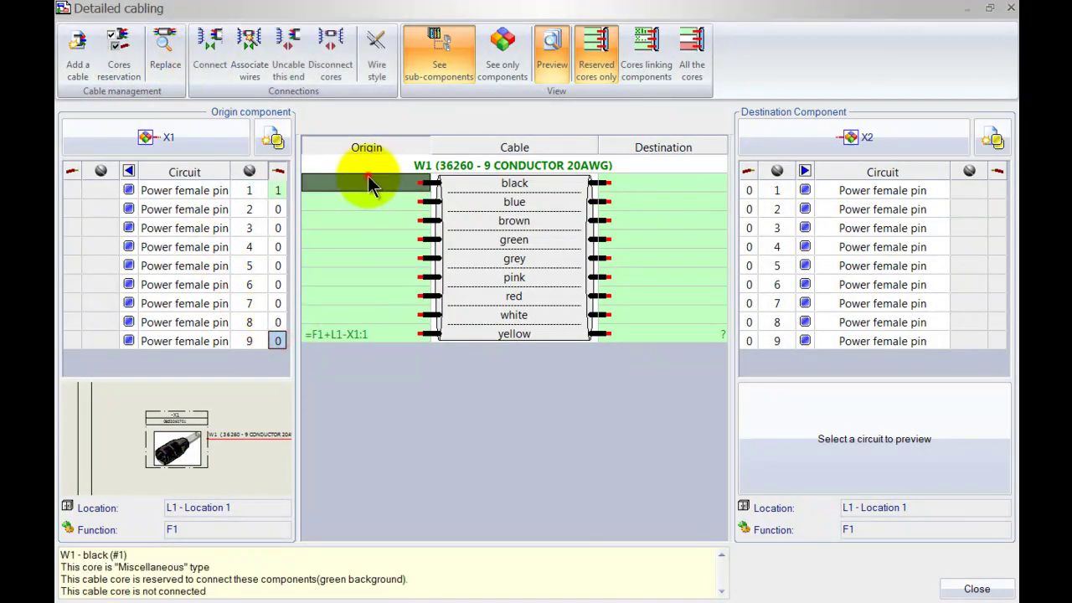
{"action": "left_click", "coordinate": [213, 65]}
Connect X1 pins 2–8 to the blue–white cores, then all core ends to X2 pins 1–9
{"action": "left_click", "coordinate": [276, 209]}
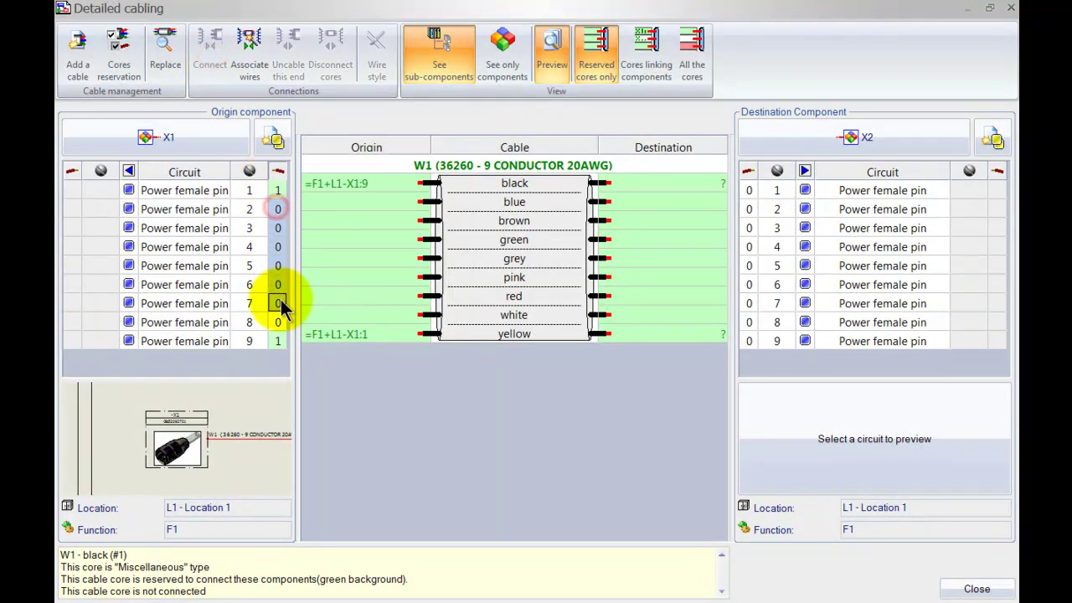
{"action": "left_click", "coordinate": [280, 320]}
{"action": "left_click_drag", "start_coordinate": [335, 200], "coordinate": [340, 314]}
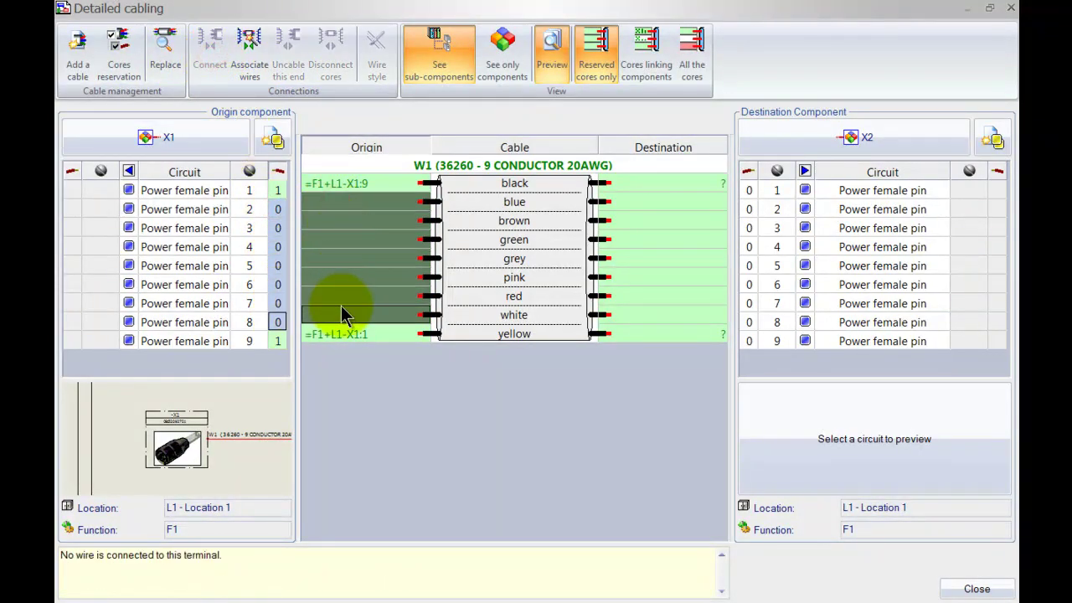
{"action": "left_click", "coordinate": [207, 60]}
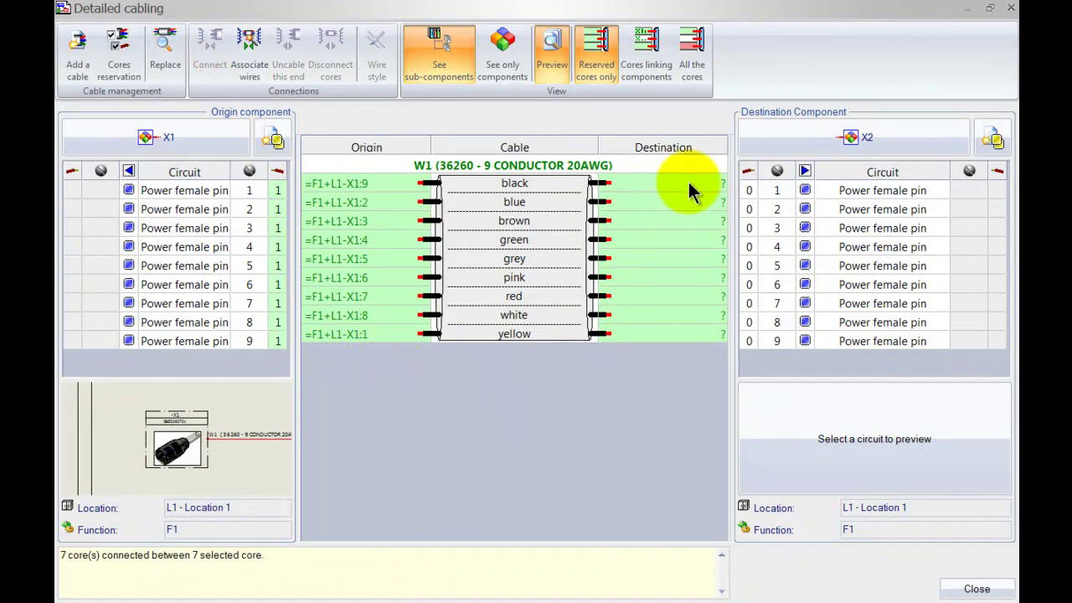
{"action": "left_click_drag", "start_coordinate": [689, 177], "coordinate": [680, 334]}
{"action": "left_click_drag", "start_coordinate": [748, 189], "coordinate": [749, 343]}
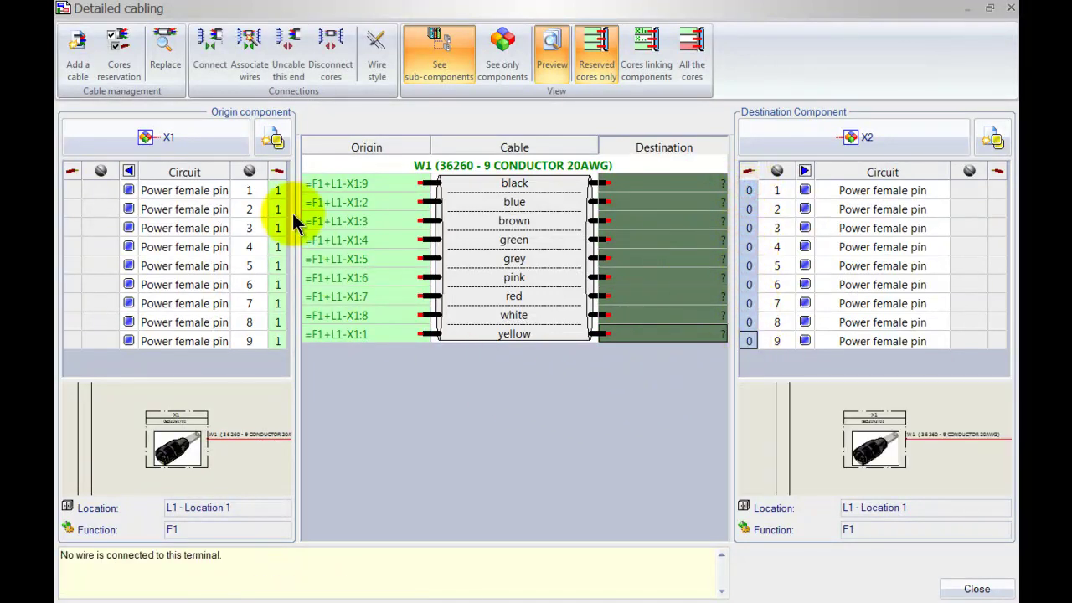
{"action": "left_click", "coordinate": [215, 77]}
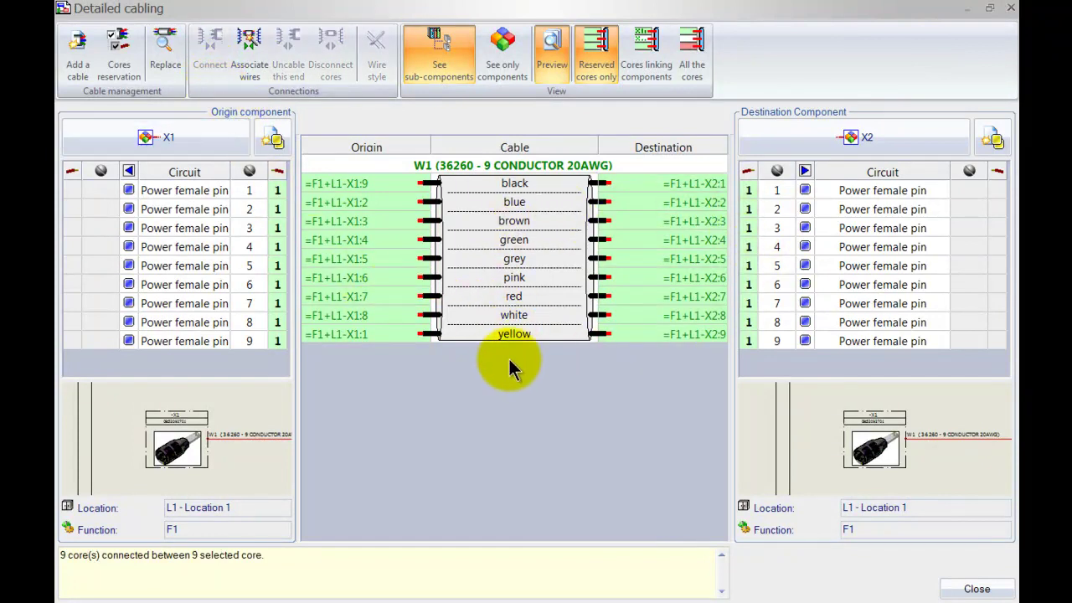
Close the detailed cabling and zoom out to see W1 labelled between X1 and X2
{"action": "left_click", "coordinate": [963, 589]}
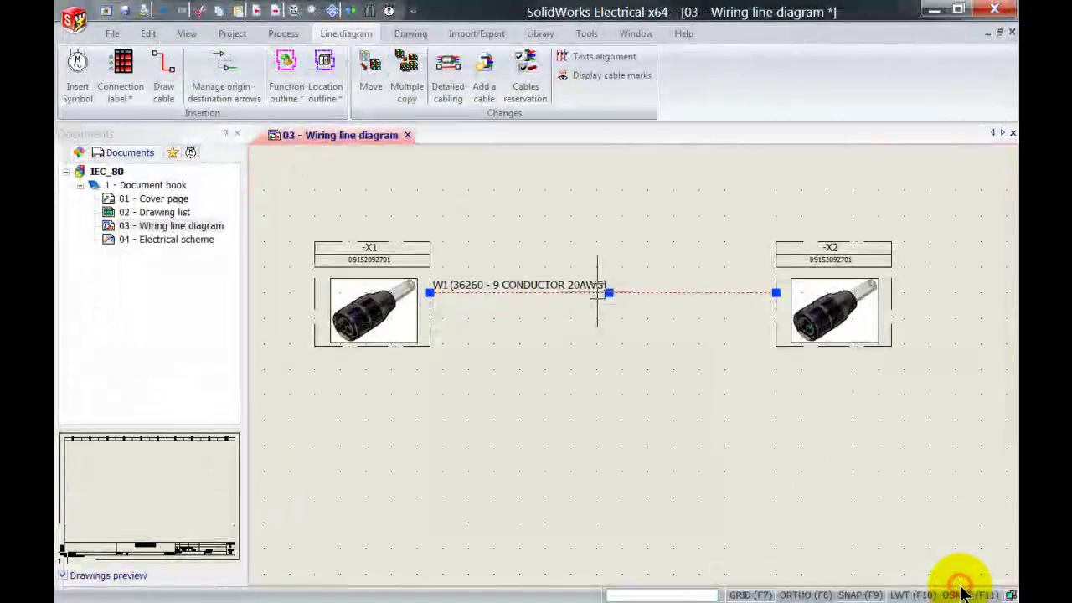
{"action": "left_click", "coordinate": [646, 414]}
{"action": "scroll", "coordinate": [567, 346], "scroll_direction": "down", "scroll_amount": 1}
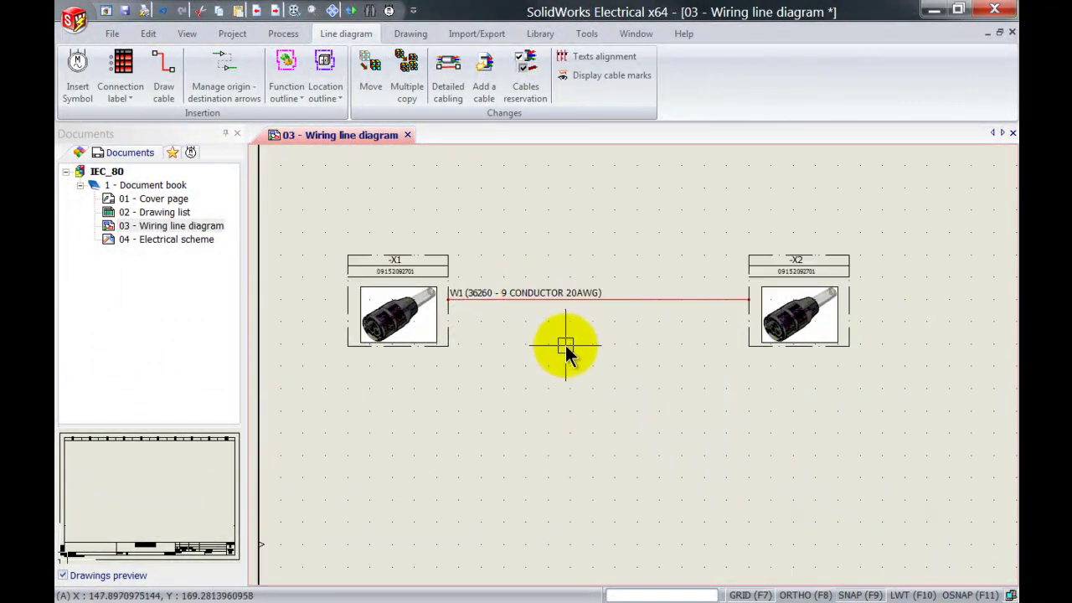
{"action": "scroll", "coordinate": [567, 347], "scroll_direction": "down", "scroll_amount": 1}
{"action": "scroll", "coordinate": [591, 416], "scroll_direction": "down", "scroll_amount": 1}
{"action": "scroll", "coordinate": [558, 395], "scroll_direction": "down", "scroll_amount": 1}
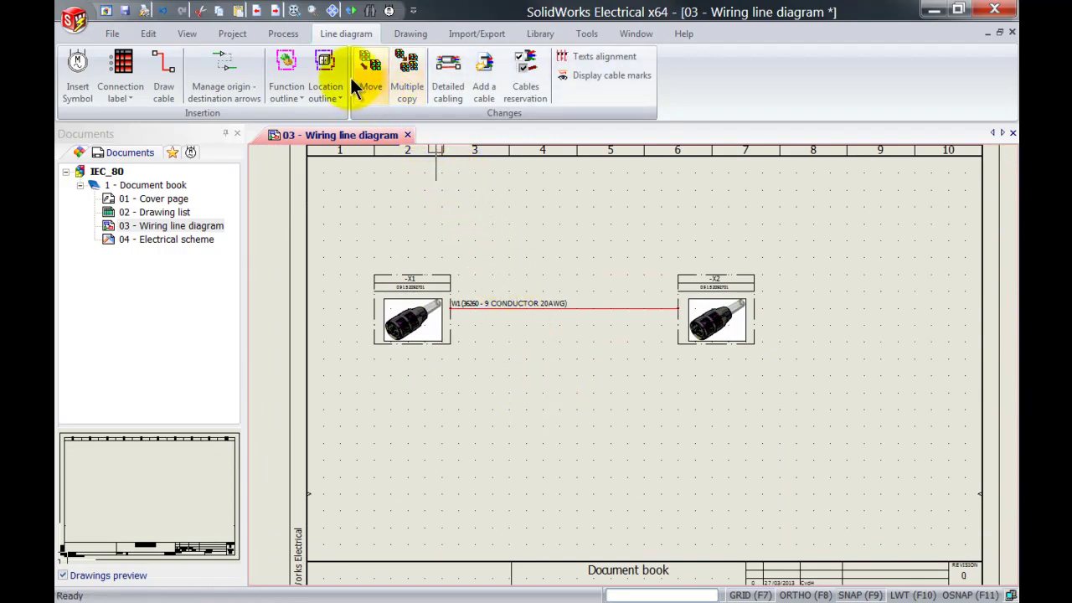
{"action": "left_click", "coordinate": [242, 34]}
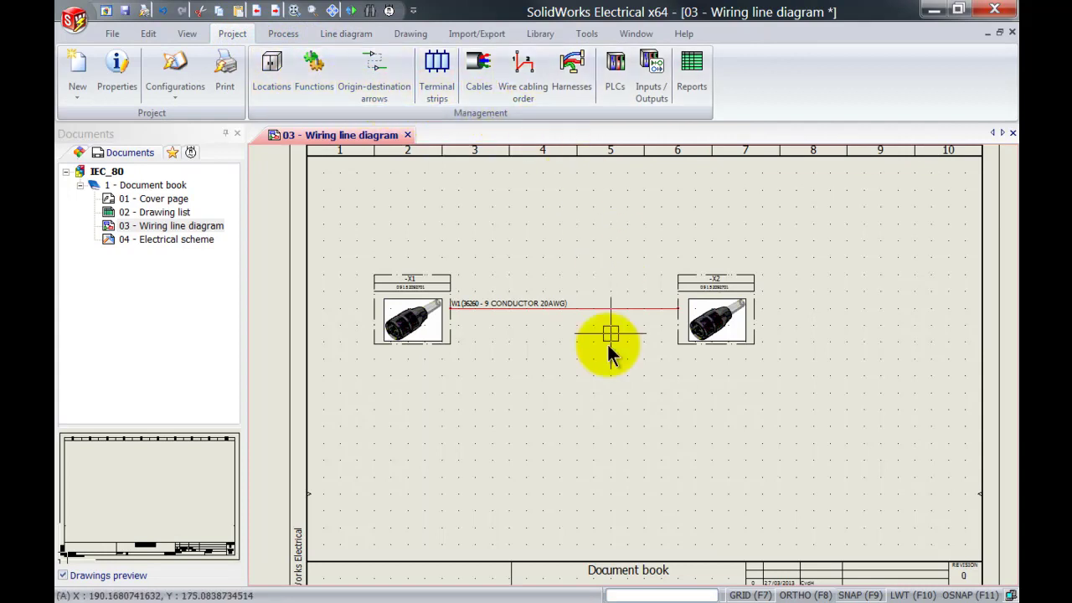
Open the Report manager maximized and resize the cable core list's Cable, Core, Number and Origin columns
{"action": "left_click", "coordinate": [688, 84]}
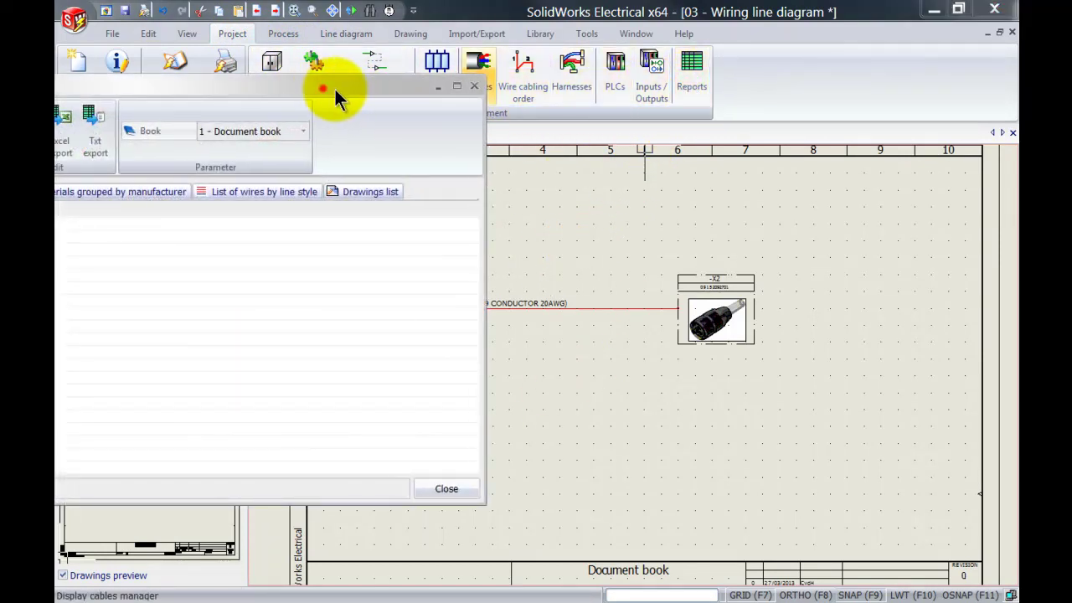
{"action": "mouse_move", "coordinate": [334, 87]}
{"action": "left_mouse_down"}
{"action": "mouse_move", "coordinate": [698, 80]}
{"action": "mouse_move", "coordinate": [733, 63]}
{"action": "left_mouse_up"}
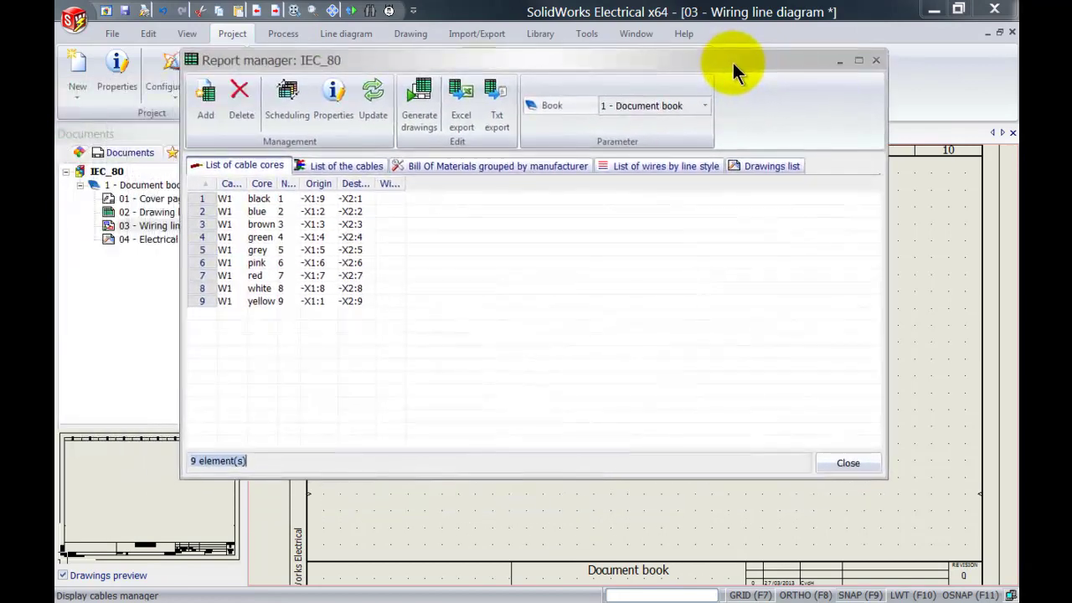
{"action": "left_click", "coordinate": [861, 59]}
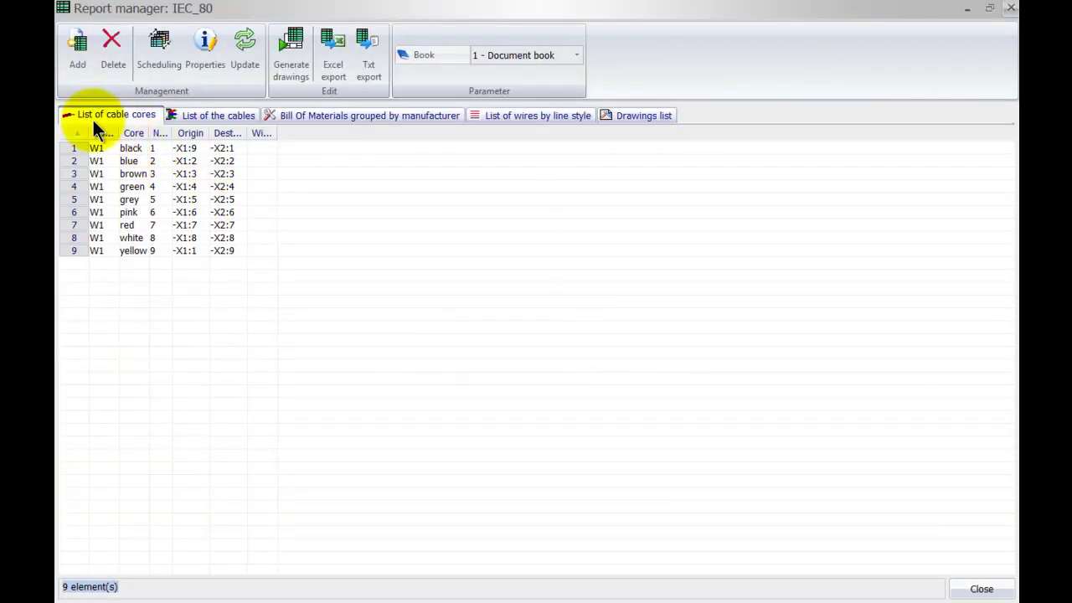
{"action": "double_click", "coordinate": [119, 132]}
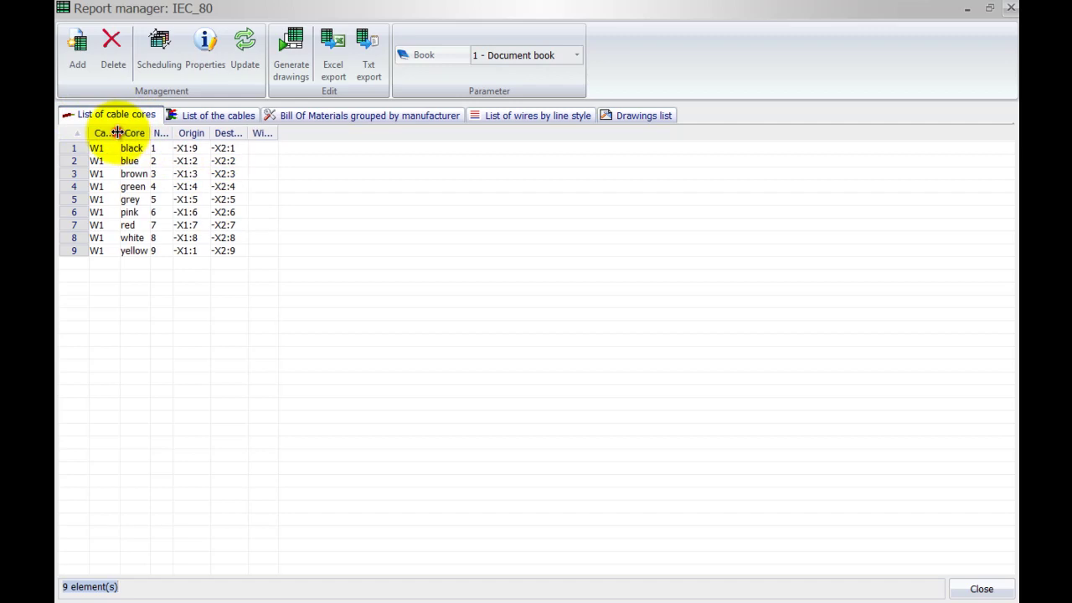
{"action": "left_click_drag", "start_coordinate": [119, 133], "coordinate": [114, 132]}
{"action": "double_click", "coordinate": [147, 132]}
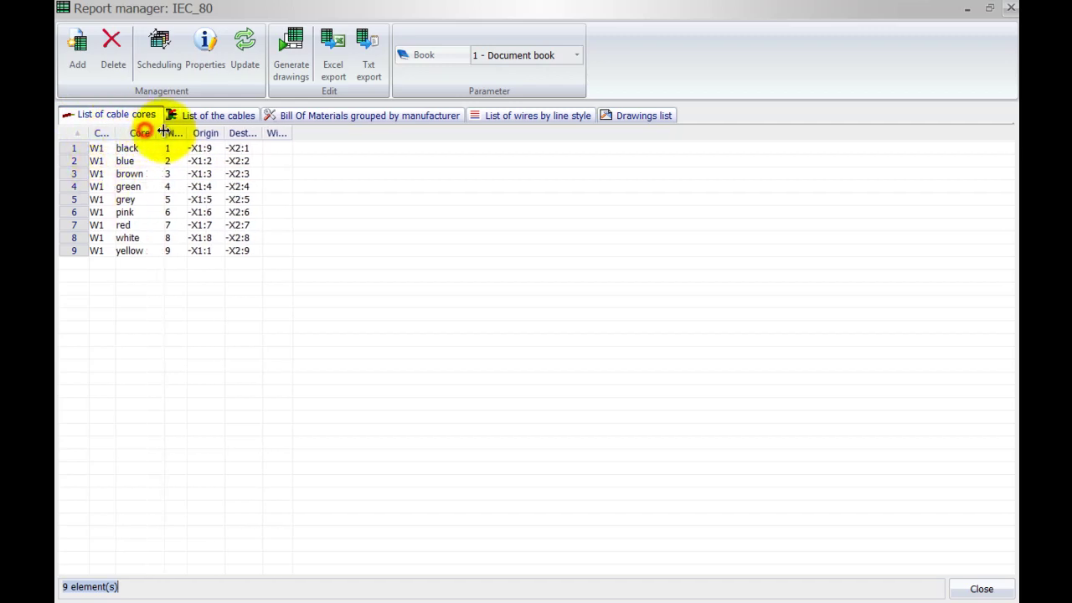
{"action": "left_click_drag", "start_coordinate": [192, 133], "coordinate": [328, 133]}
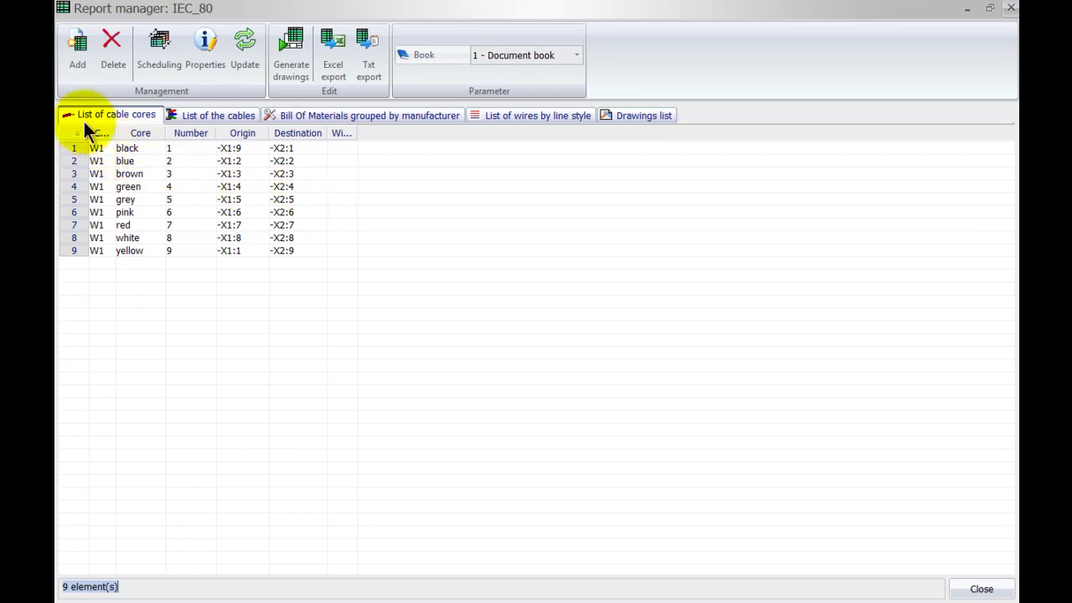
{"action": "left_click", "coordinate": [78, 63]}
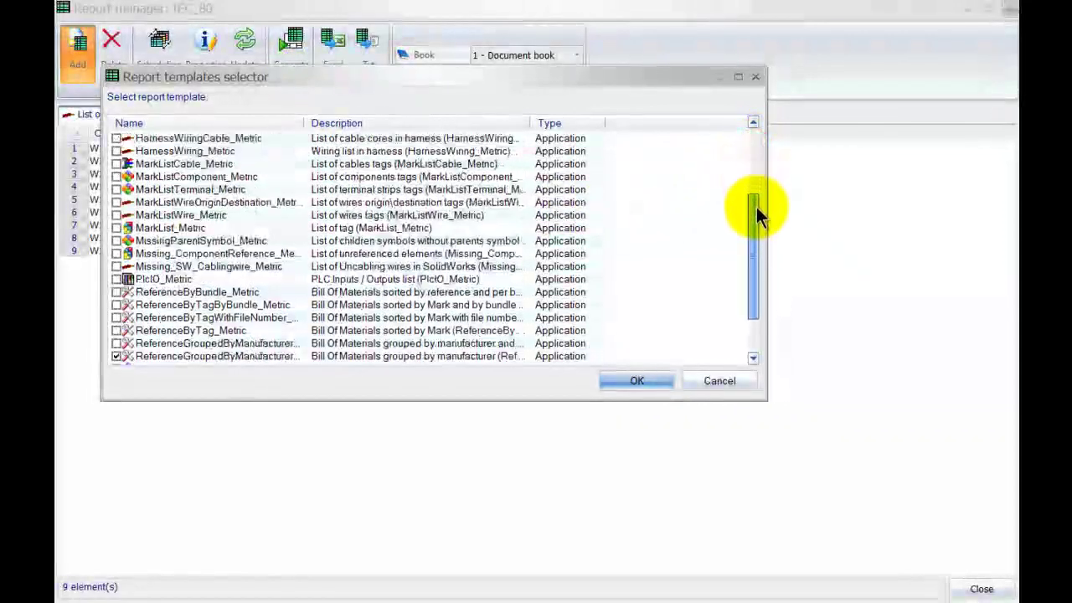
{"action": "left_click_drag", "start_coordinate": [756, 145], "coordinate": [755, 243]}
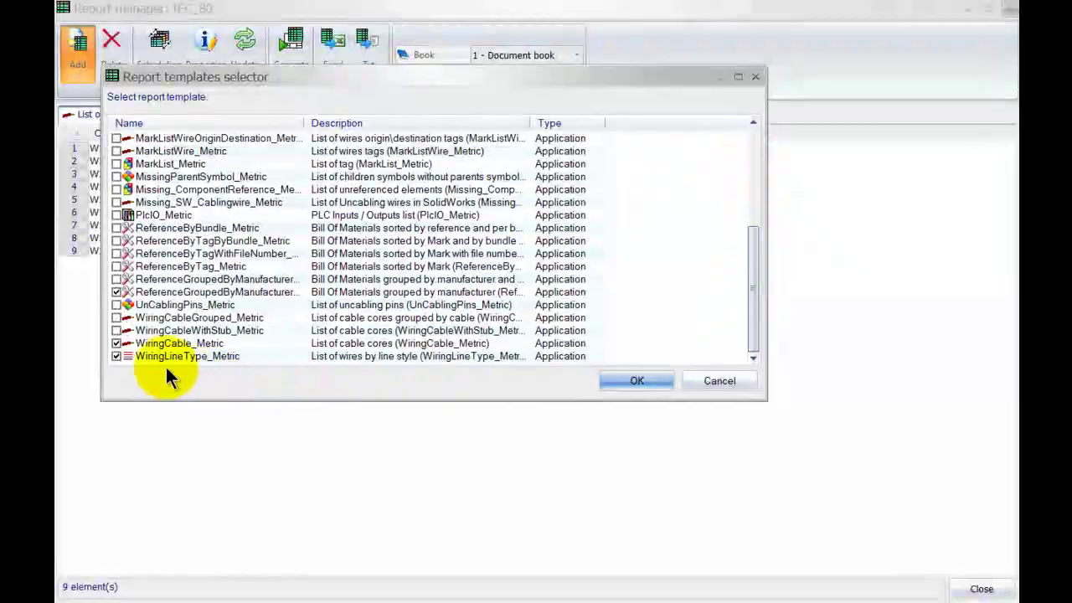
{"action": "left_click", "coordinate": [189, 345]}
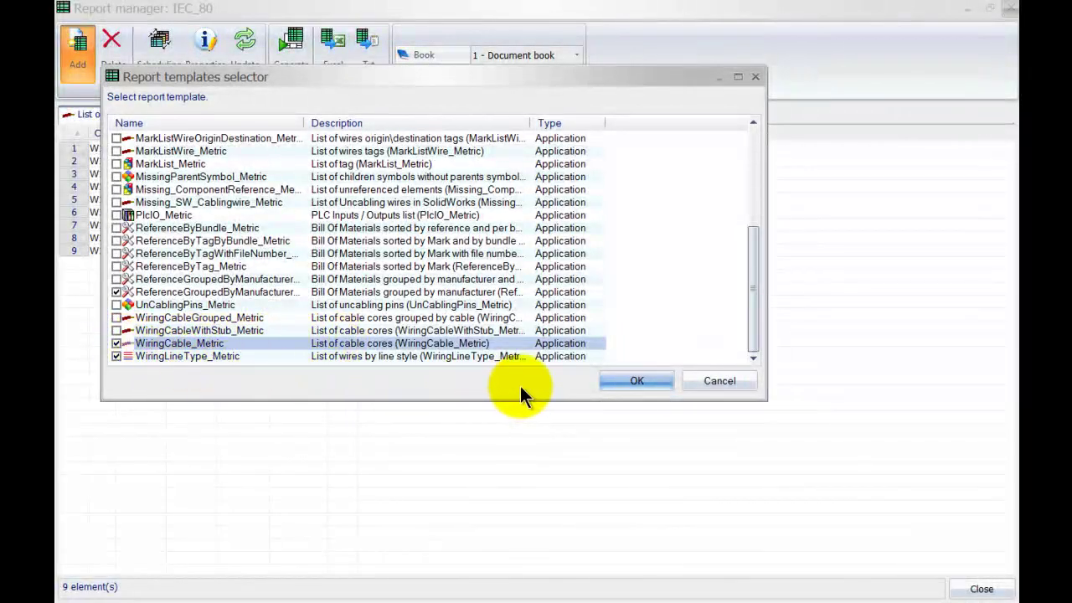
{"action": "left_click", "coordinate": [620, 381]}
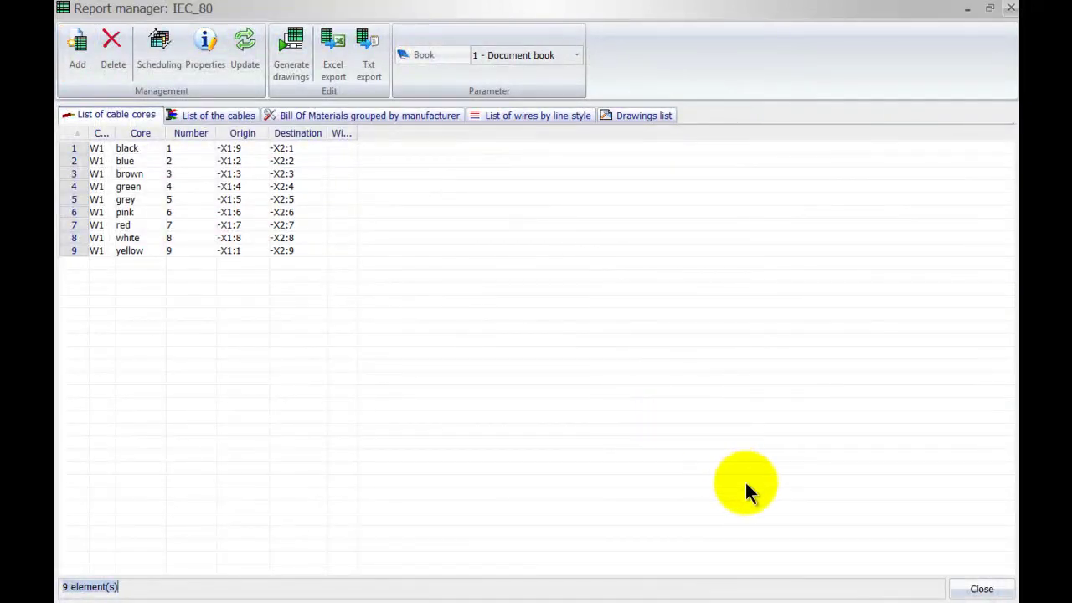